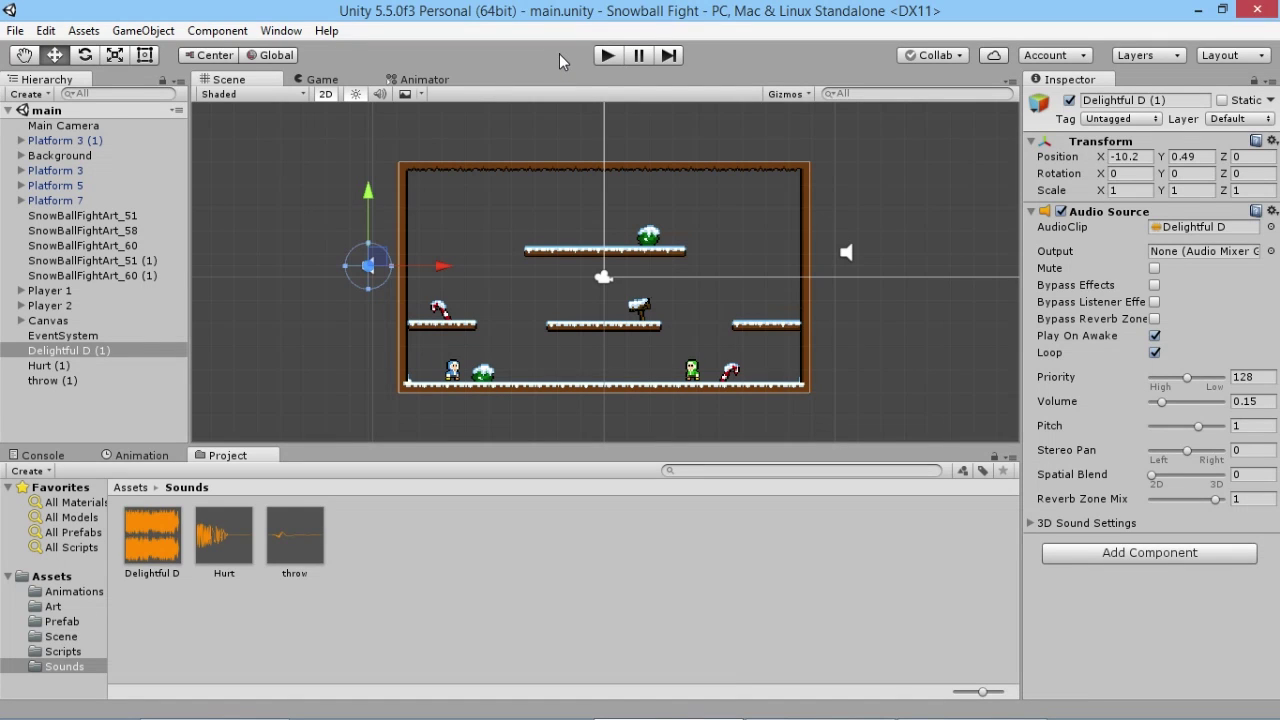
Play-test the game, walking Player 1 right and throwing a snowball, then stop it
{"action": "left_click", "coordinate": [607, 55]}
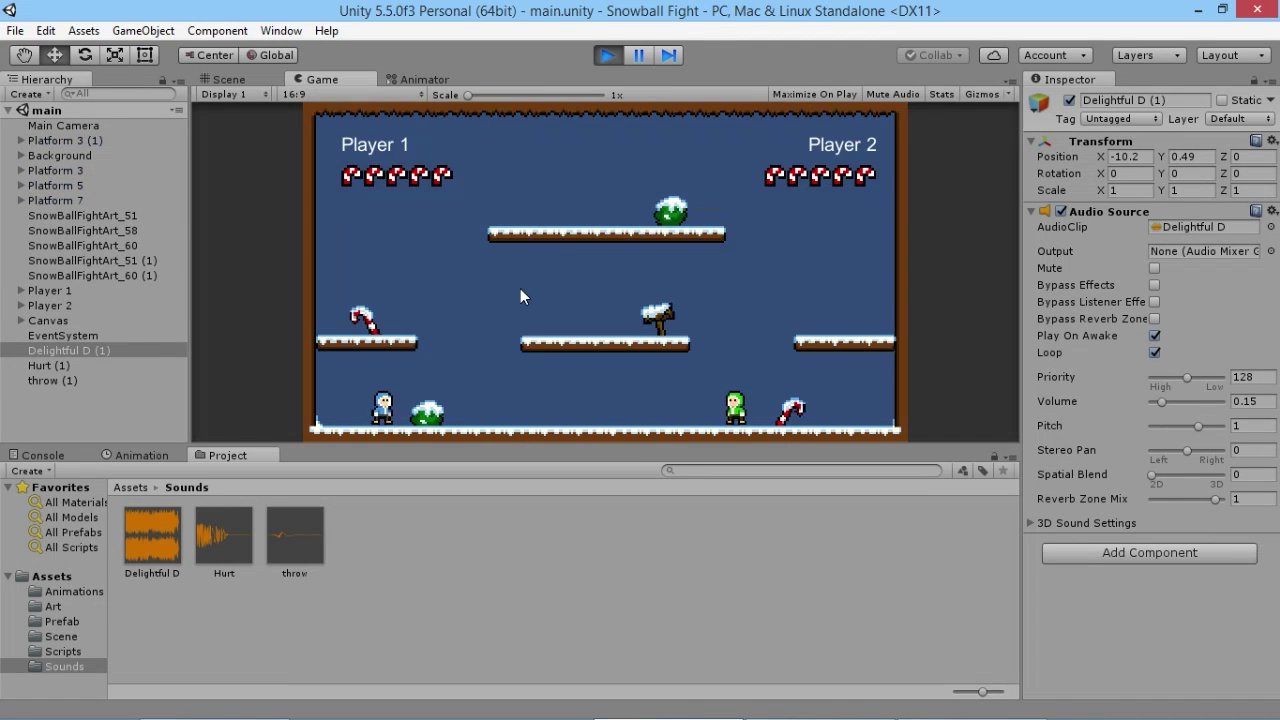
{"action": "key", "text": "d"}
{"action": "key", "text": "space"}
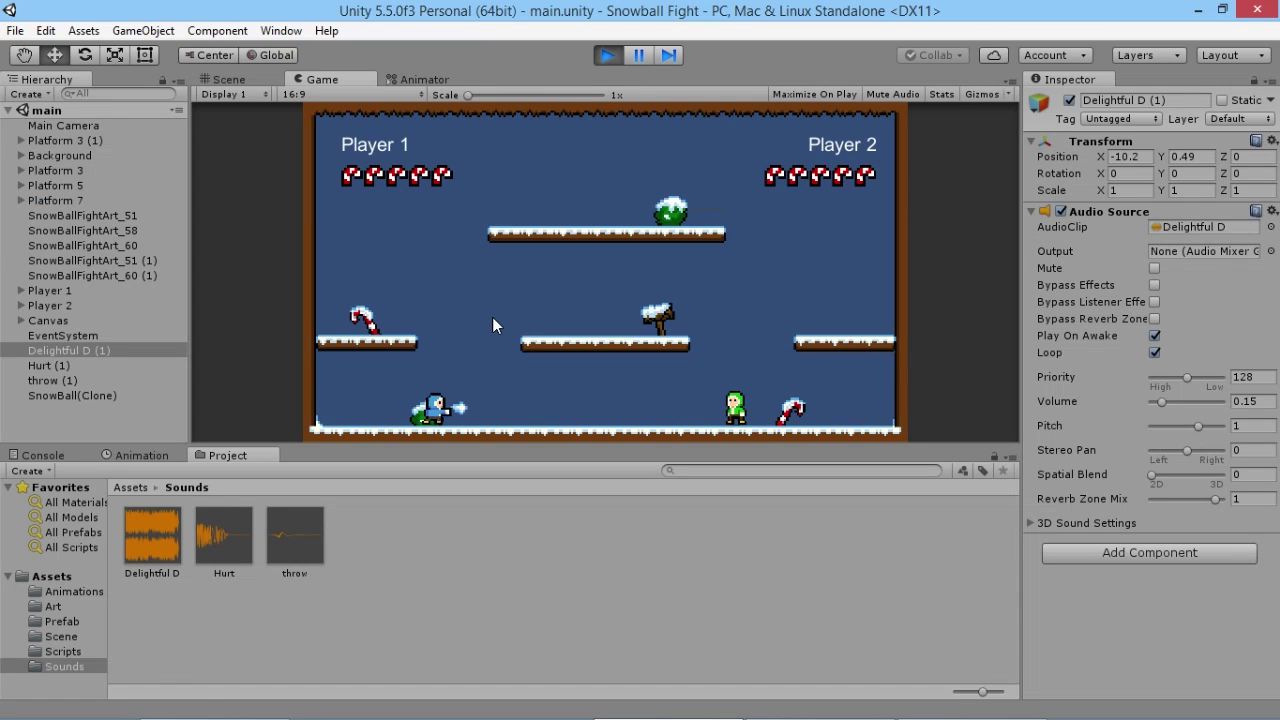
{"action": "key", "text": "d"}
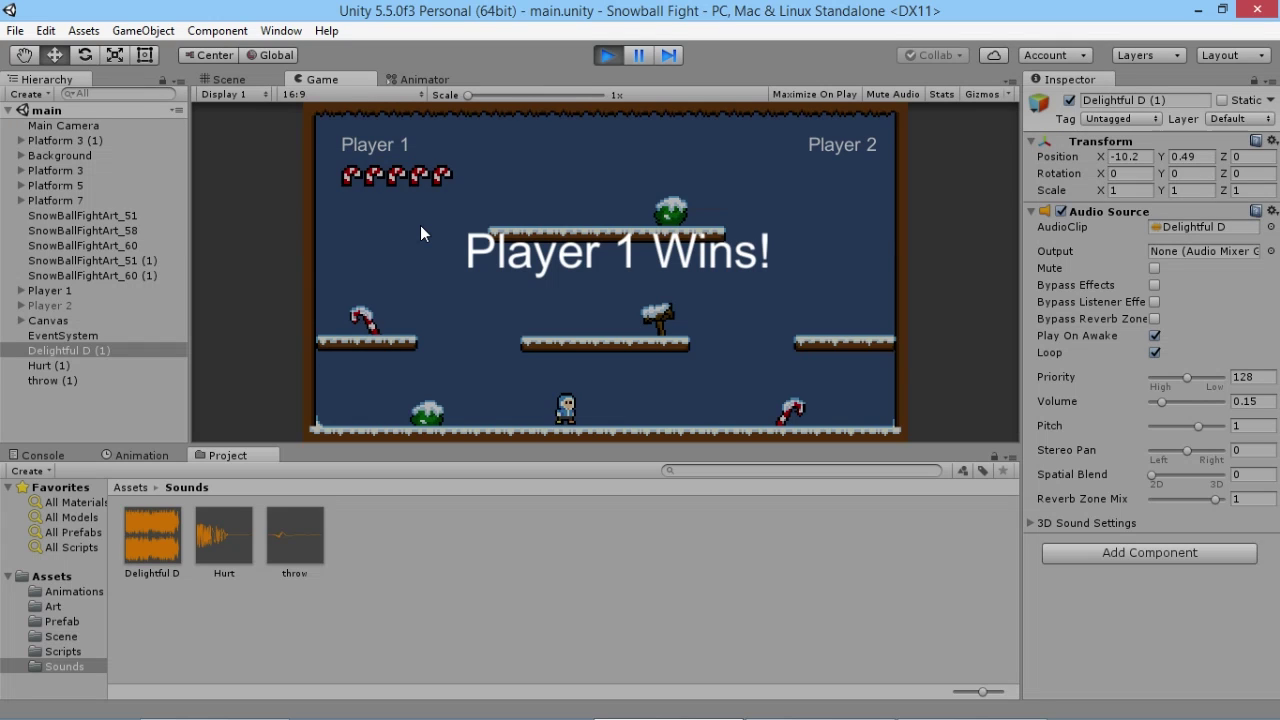
{"action": "left_click", "coordinate": [606, 55]}
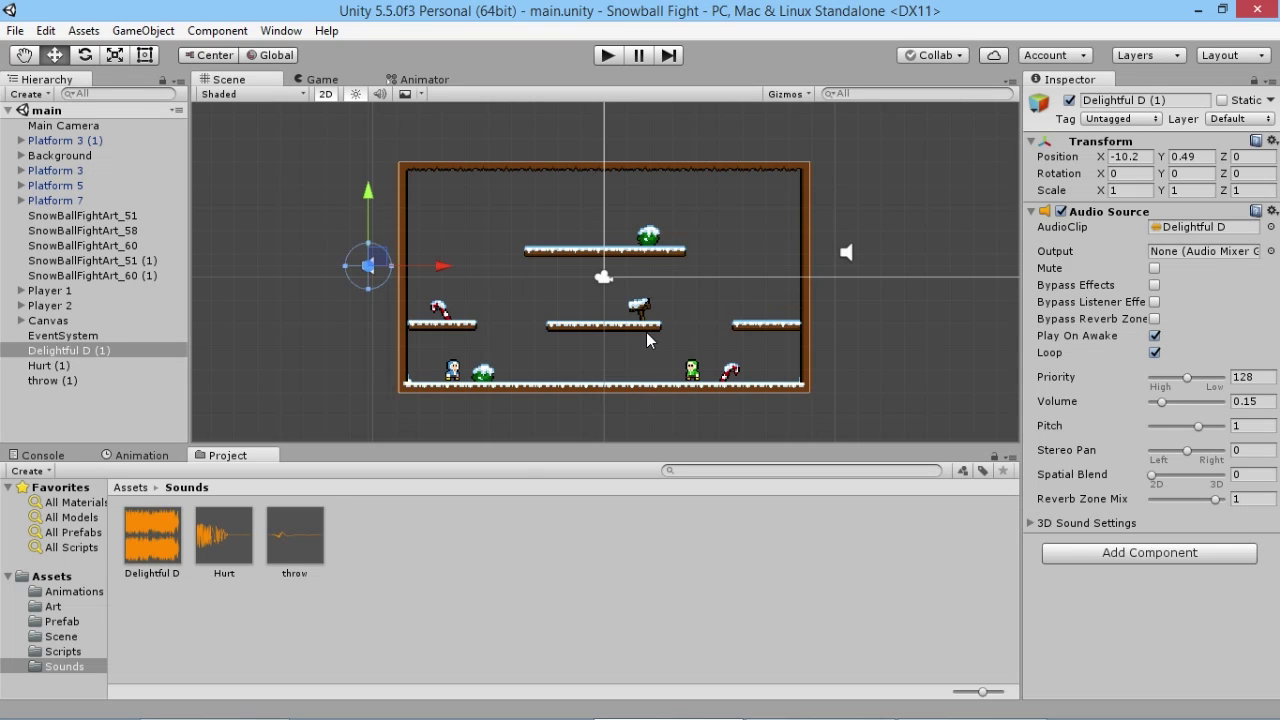
Show the Scene folder, clear the selection, and create a new empty scene
{"action": "left_click", "coordinate": [62, 637]}
{"action": "left_click", "coordinate": [316, 557]}
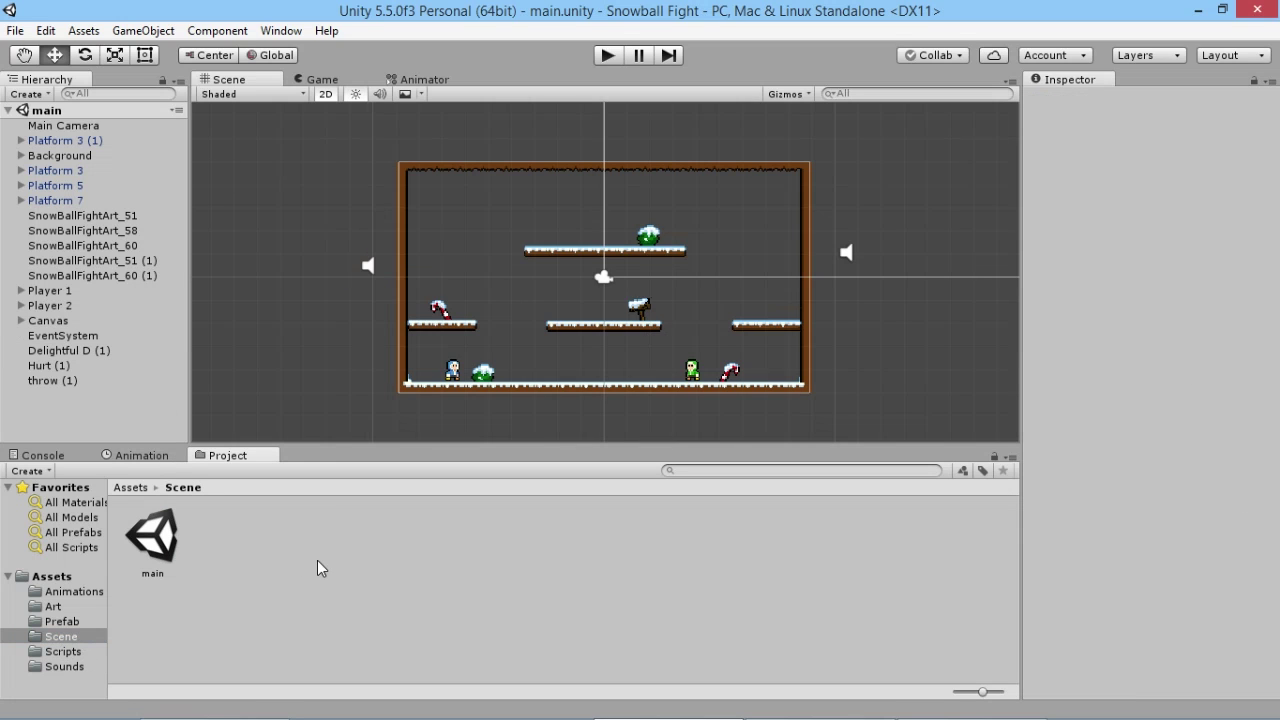
{"action": "left_click", "coordinate": [15, 31]}
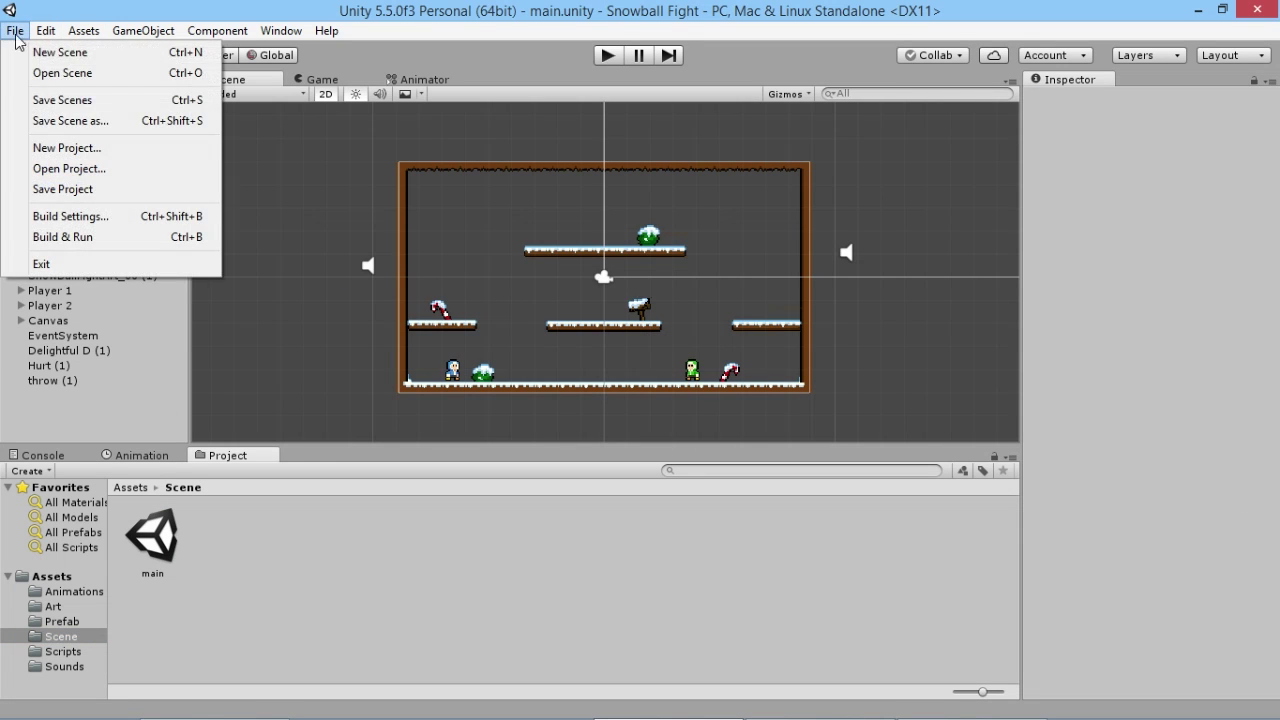
{"action": "left_click", "coordinate": [66, 97]}
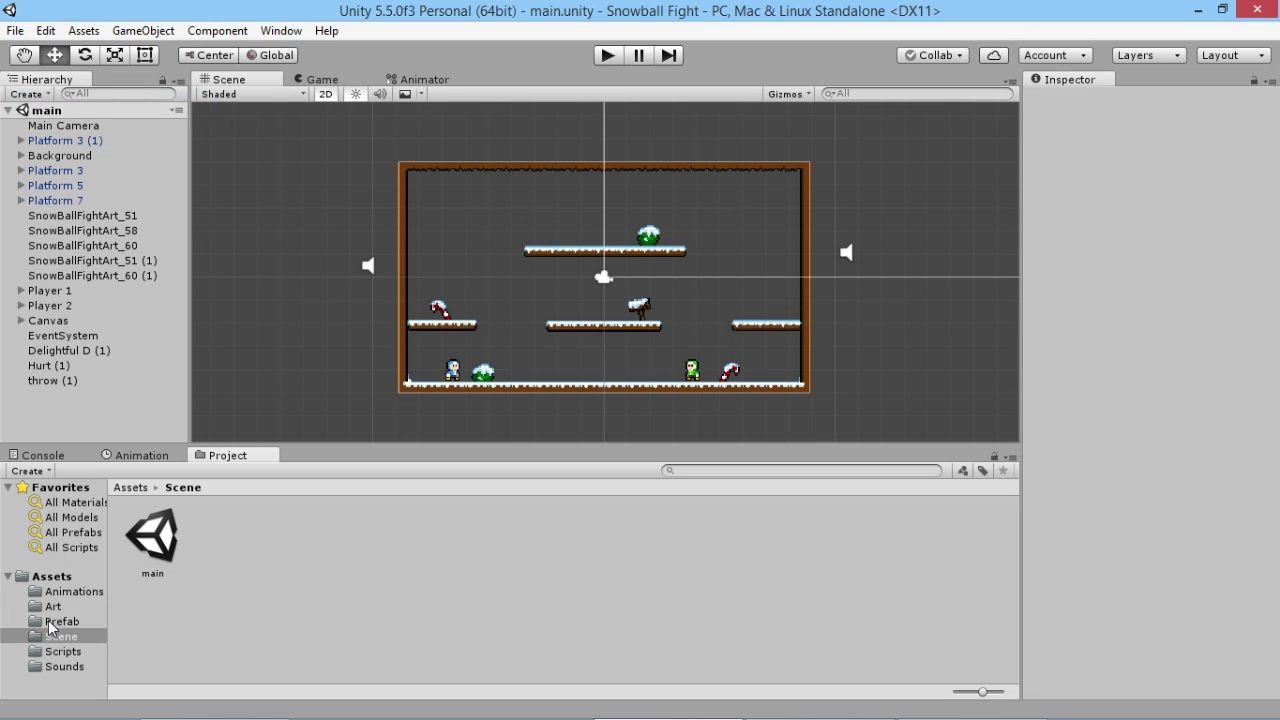
{"action": "left_click", "coordinate": [15, 35]}
{"action": "left_click", "coordinate": [42, 55]}
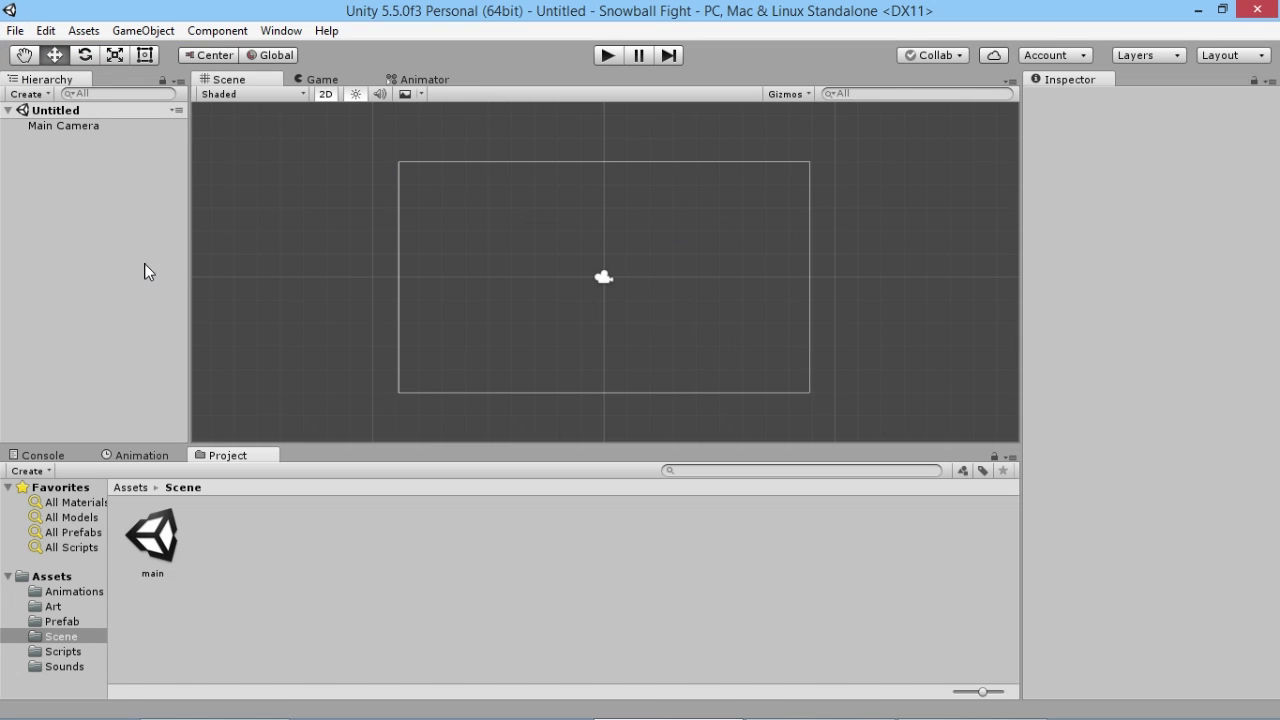
Save the new scene as 'MenuScreen' in the Scene folder
{"action": "key", "text": "ctrl+s"}
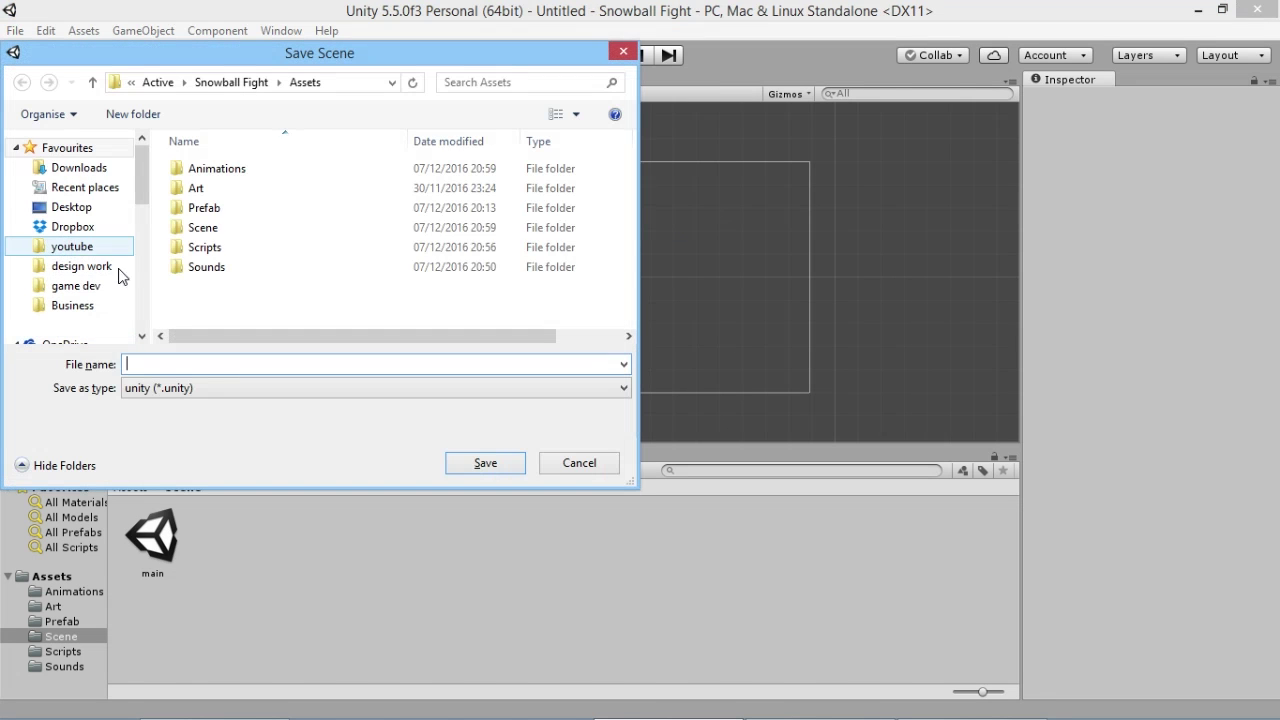
{"action": "double_click", "coordinate": [204, 228]}
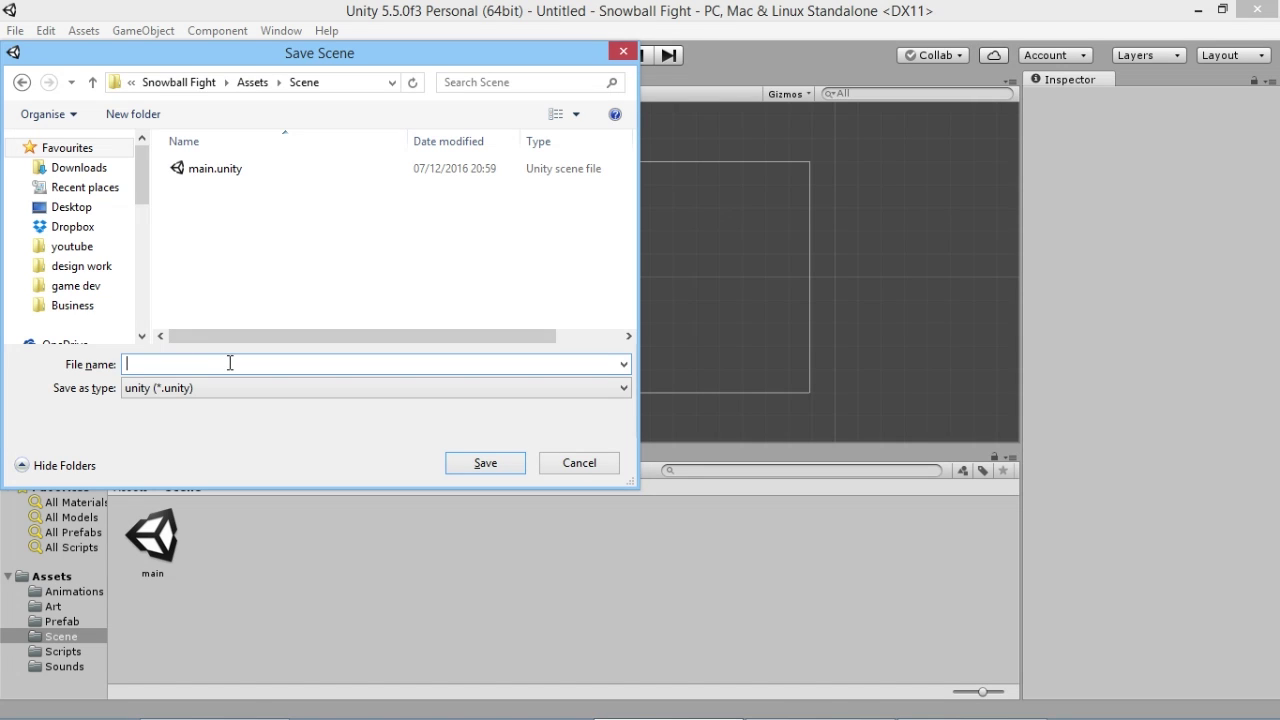
{"action": "type", "text": "Main"}
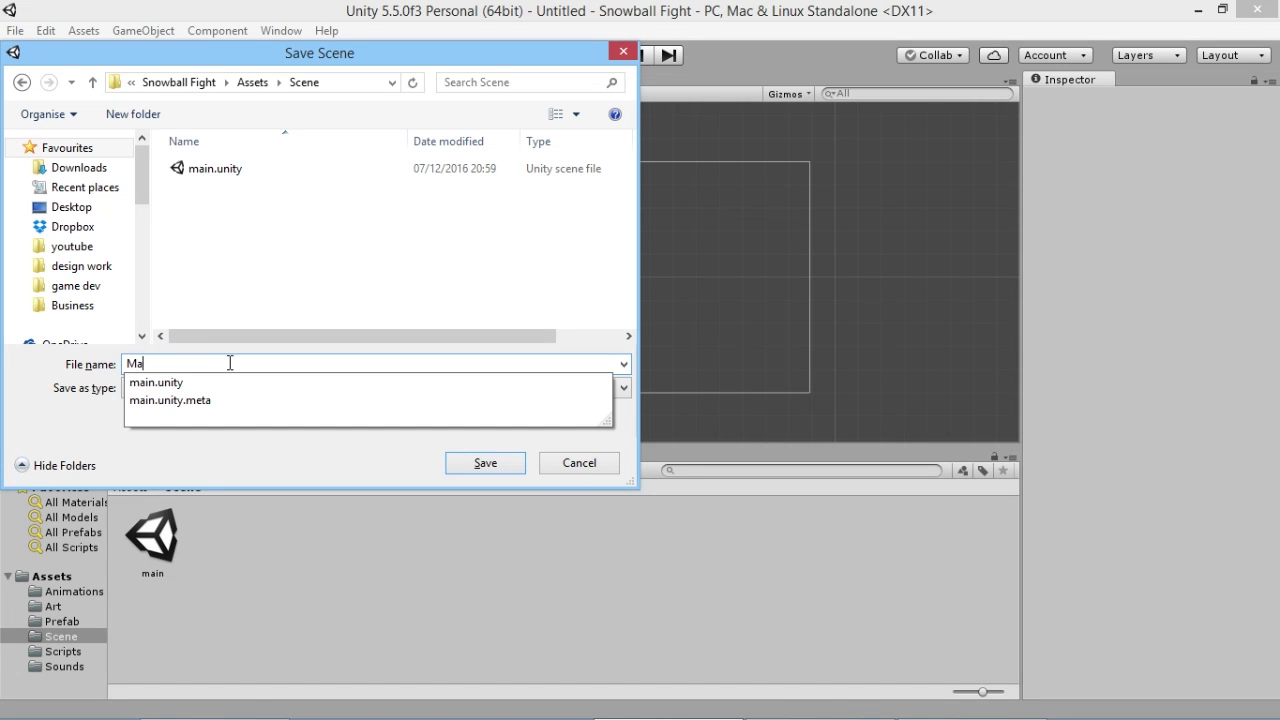
{"action": "key", "text": "BackSpace"}
{"action": "key", "text": "BackSpace"}
{"action": "type", "text": "MenuScreen"}
{"action": "key", "text": "Return"}
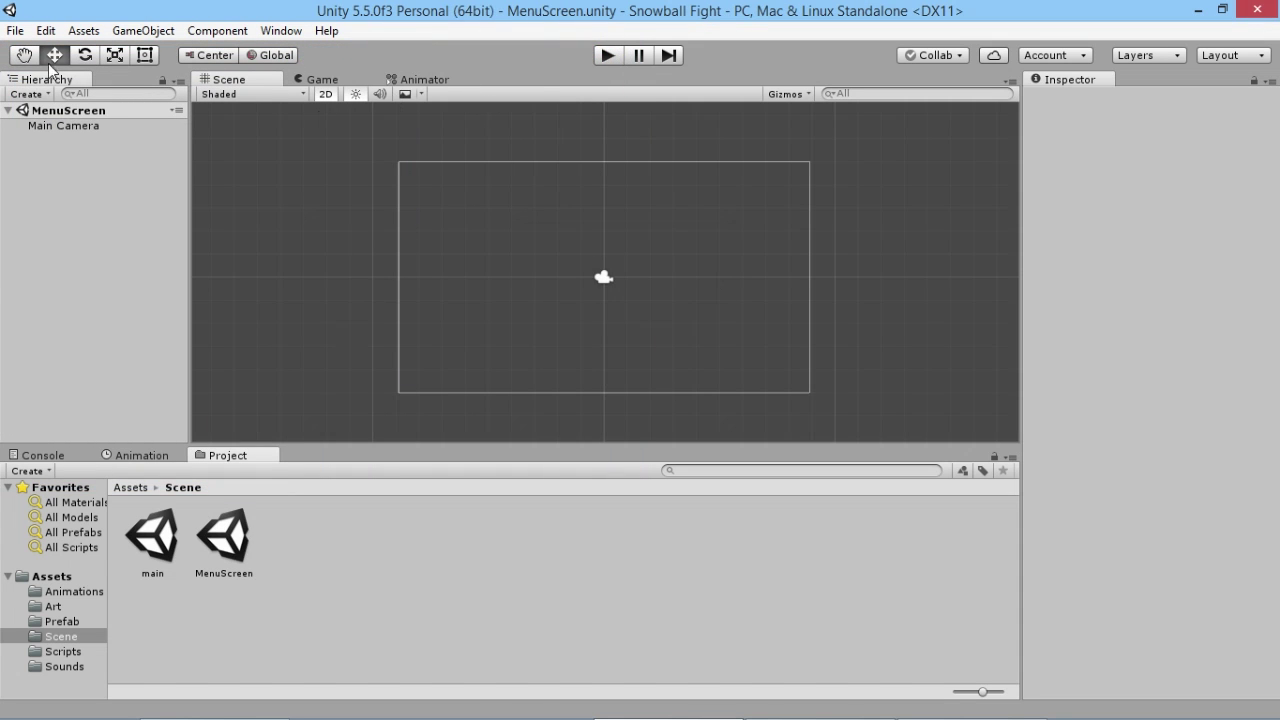
Add a UI Text element to the scene via GameObject > UI > Text
{"action": "left_click", "coordinate": [143, 30]}
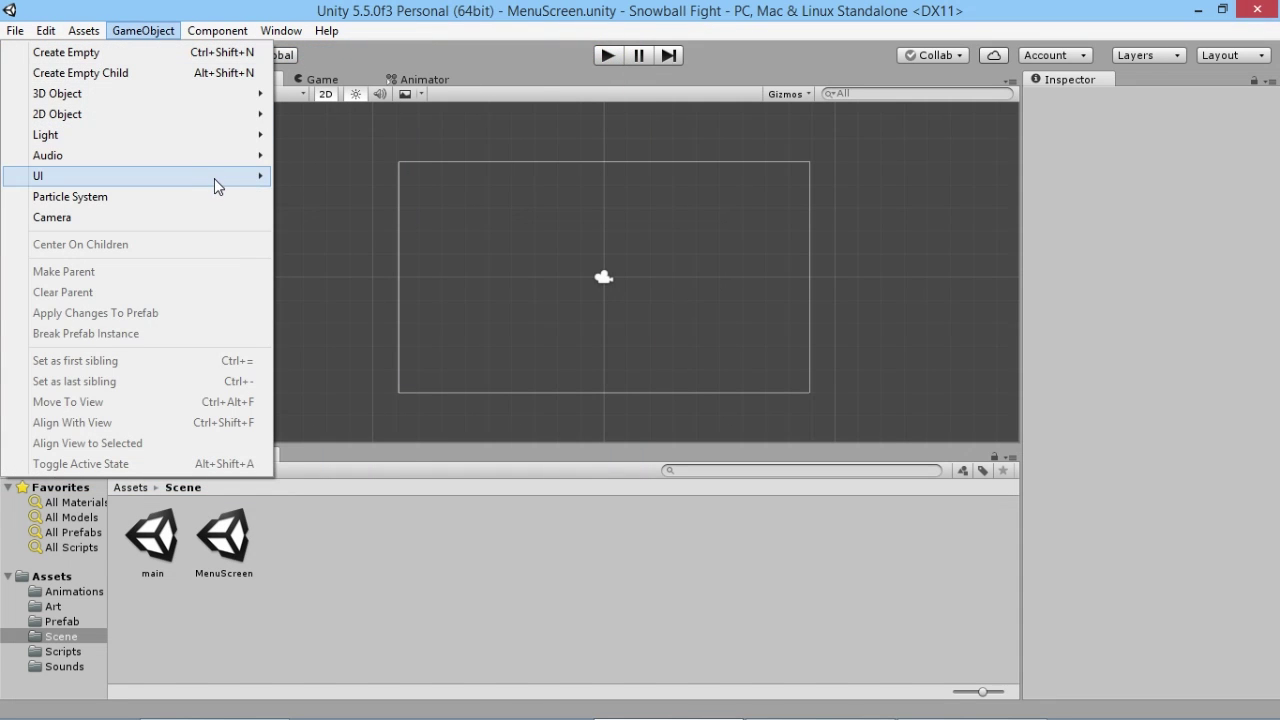
{"action": "mouse_move", "coordinate": [214, 178]}
{"action": "left_click", "coordinate": [325, 176]}
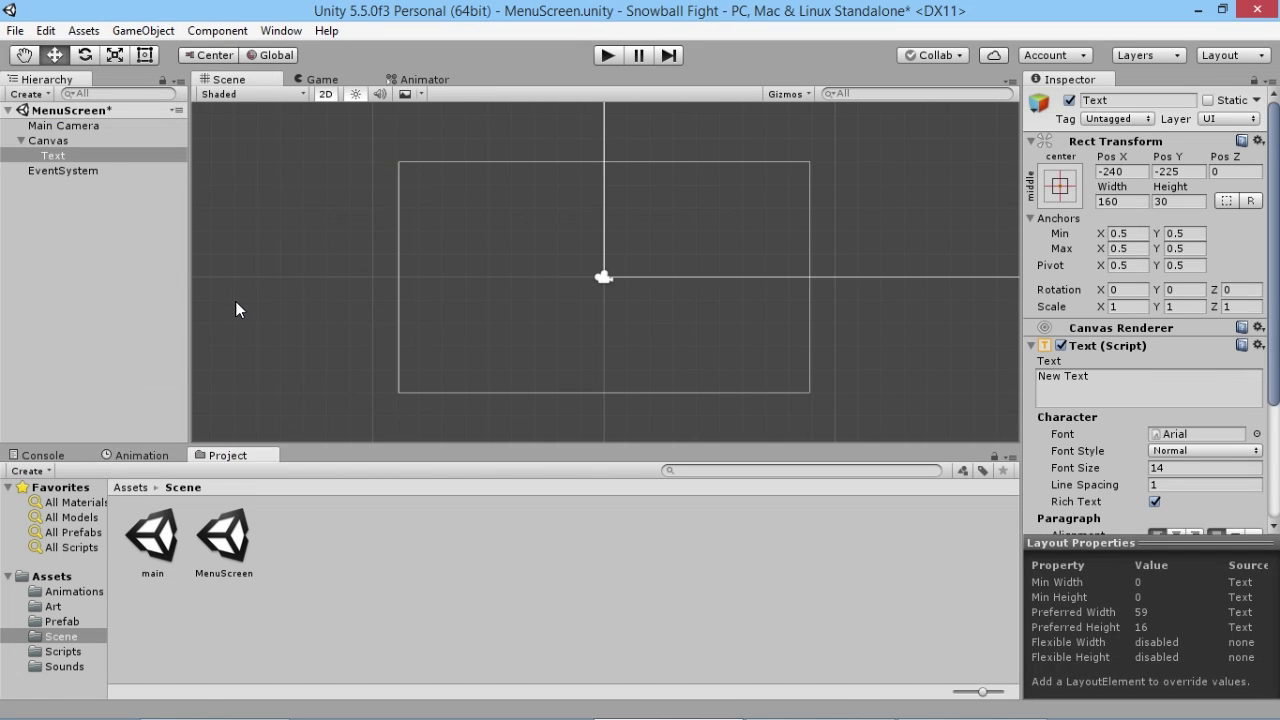
Move the text just above the canvas centre and change it to 'Snowball Fight'
{"action": "scroll", "coordinate": [522, 267], "scroll_direction": "down", "scroll_amount": 10}
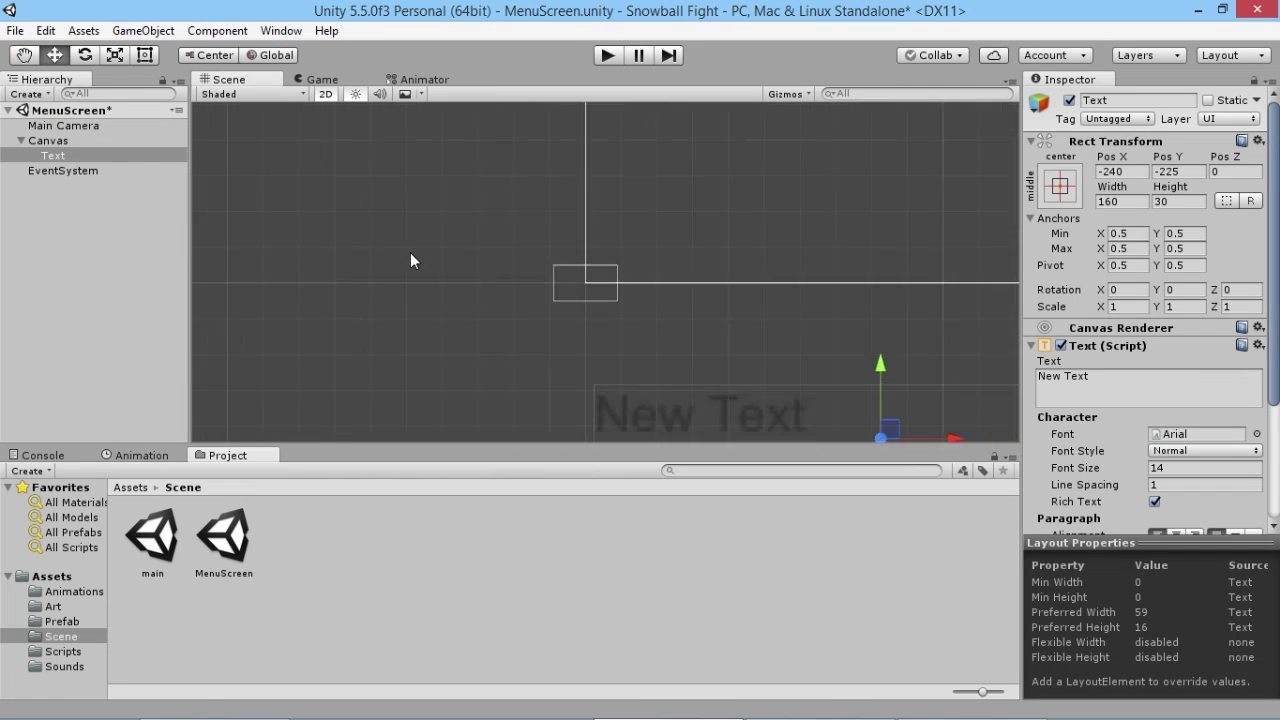
{"action": "middle_click_drag", "start_coordinate": [774, 228], "coordinate": [705, 234]}
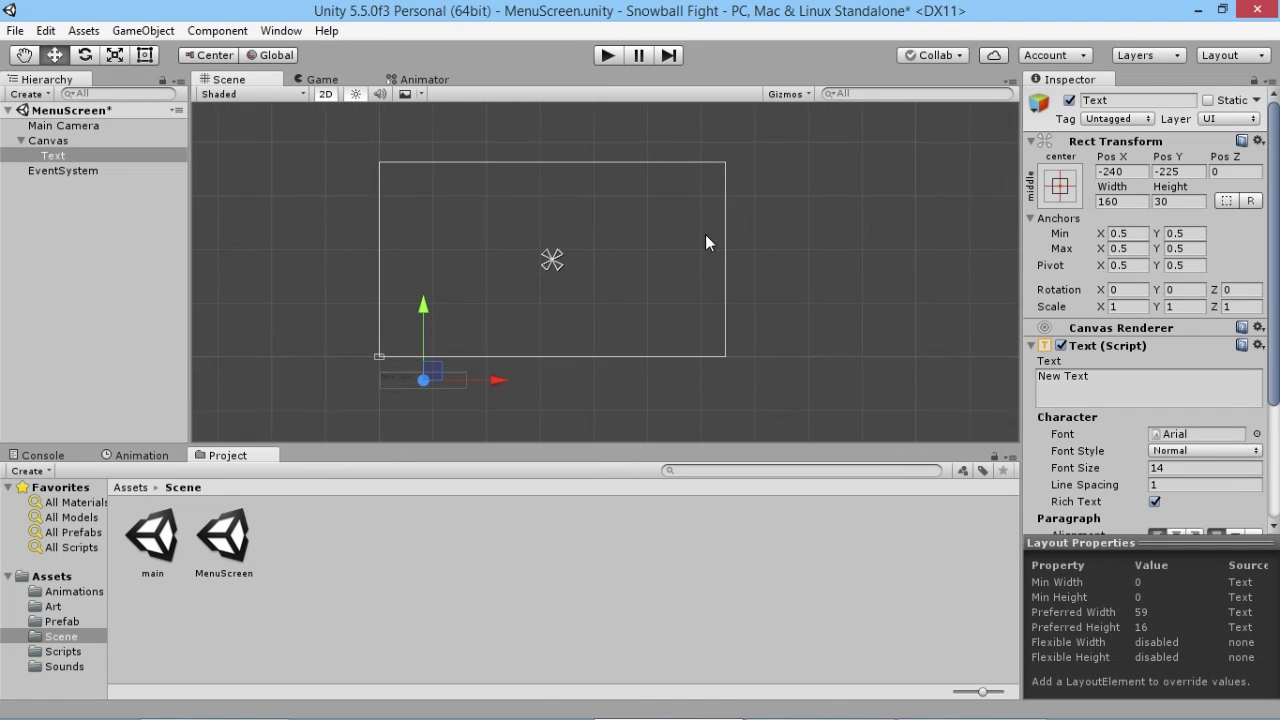
{"action": "left_click_drag", "start_coordinate": [437, 366], "coordinate": [563, 212]}
{"action": "left_click", "coordinate": [1120, 380]}
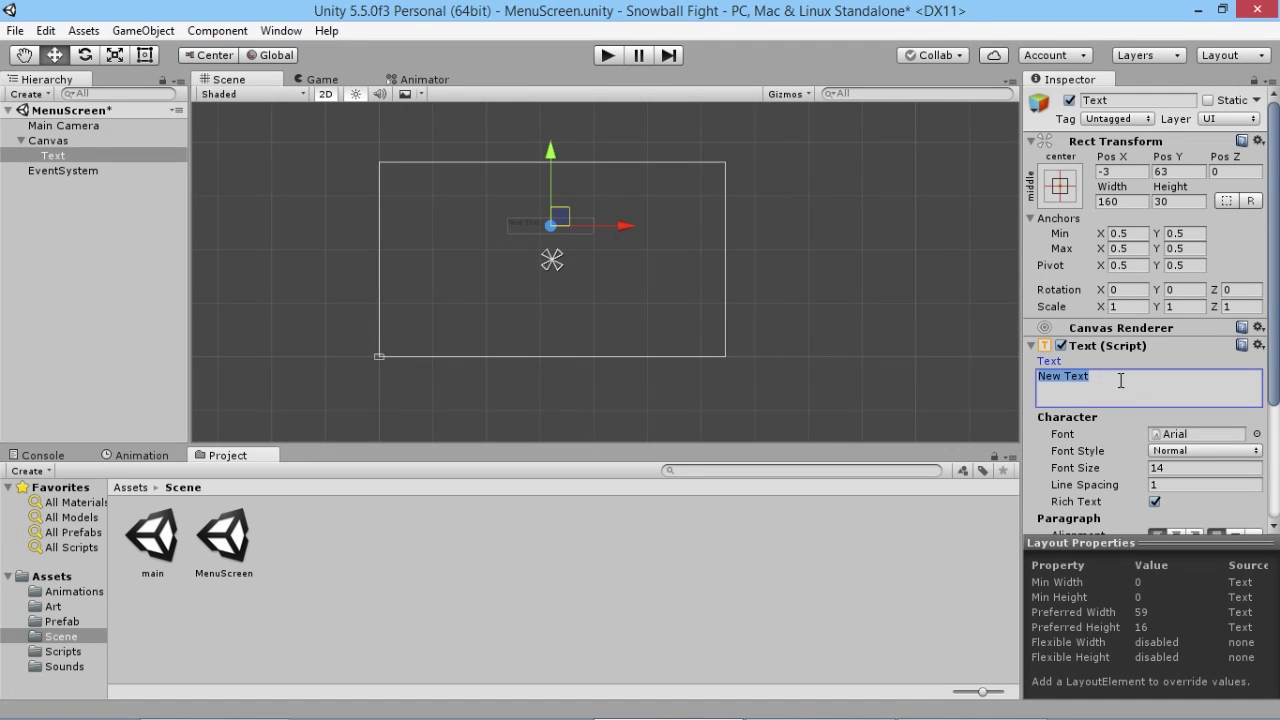
{"action": "type", "text": "Snowball Fight"}
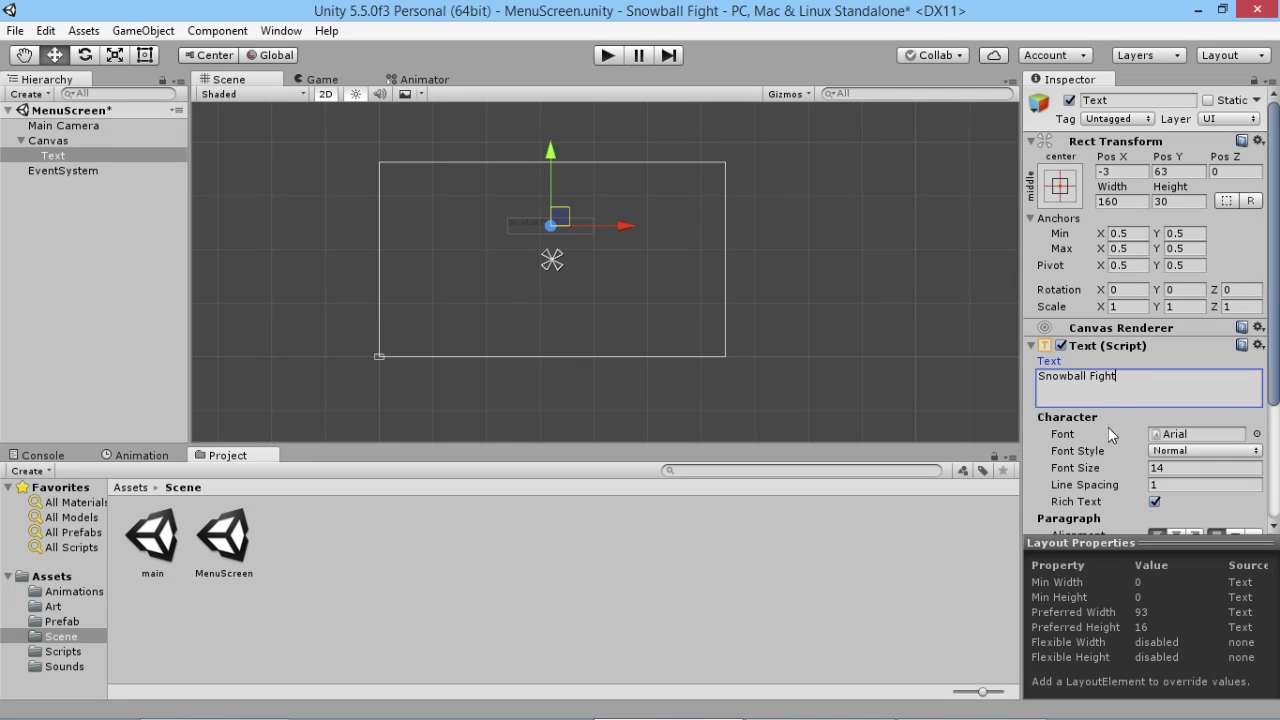
Make the title text white and raise its font size to 22
{"action": "scroll", "coordinate": [1133, 439], "scroll_direction": "down", "scroll_amount": 3}
{"action": "left_click", "coordinate": [1168, 452]}
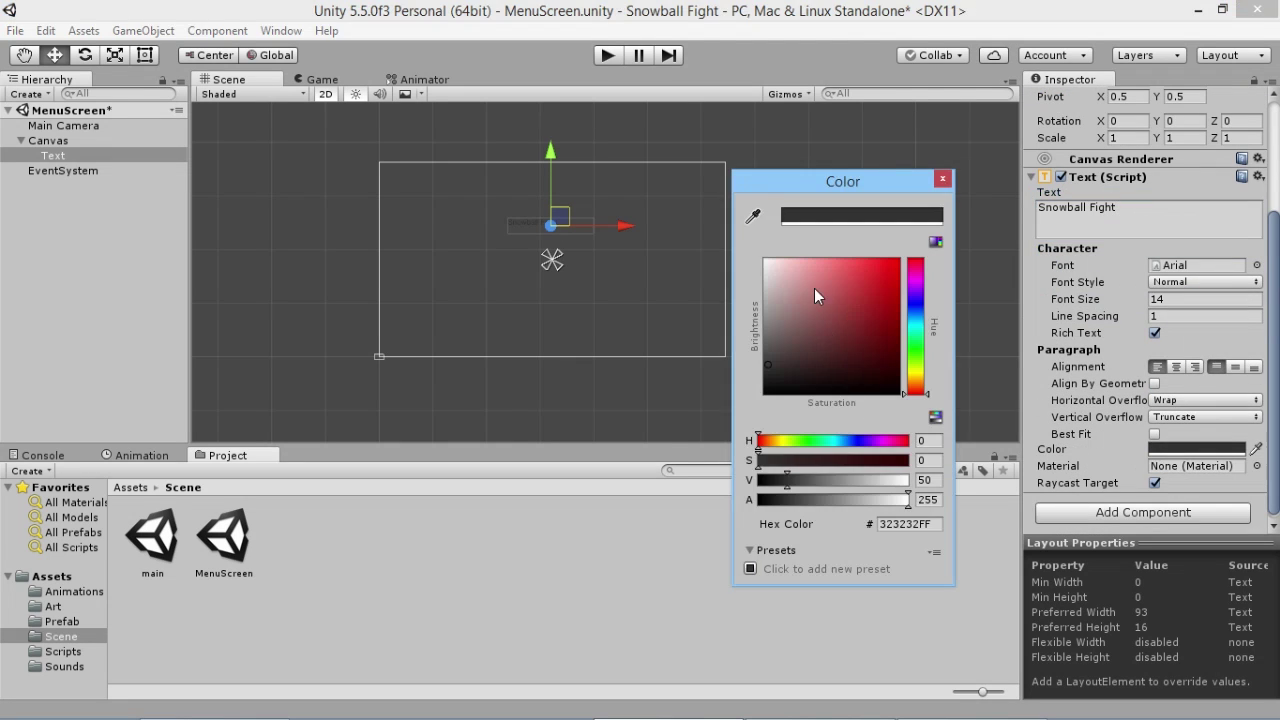
{"action": "left_click_drag", "start_coordinate": [815, 293], "coordinate": [760, 241]}
{"action": "left_click", "coordinate": [941, 179]}
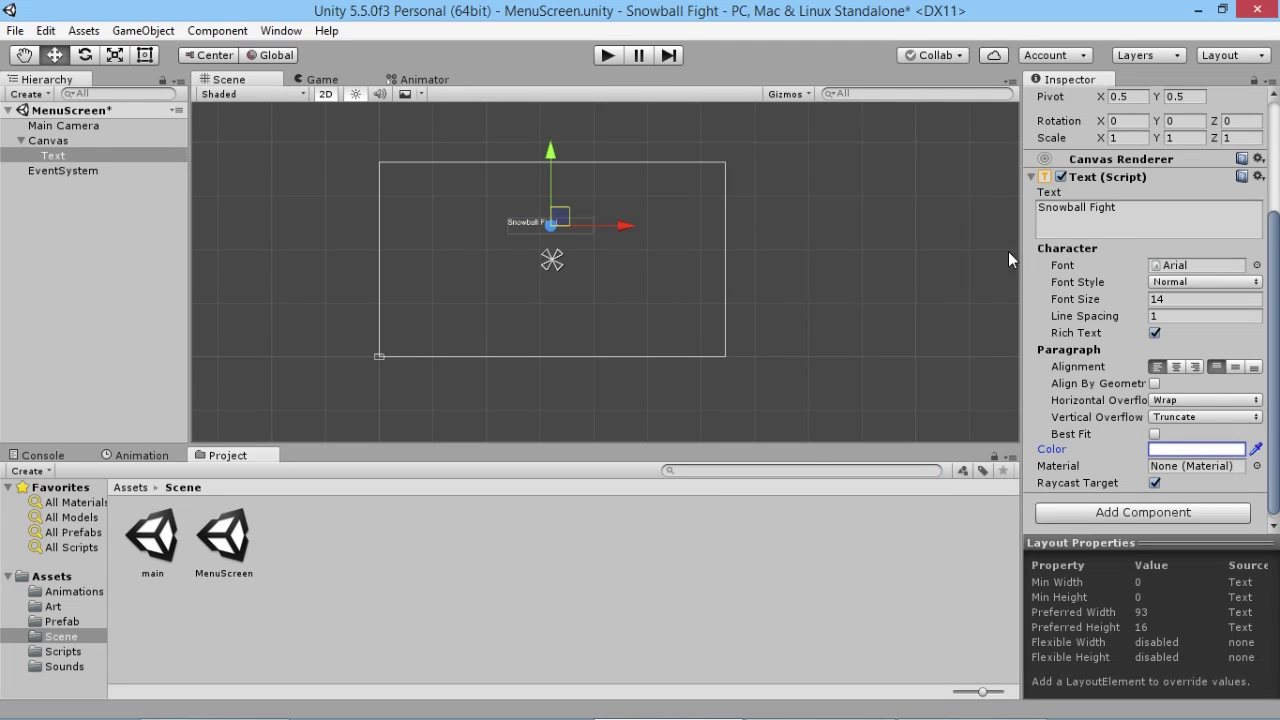
{"action": "left_click_drag", "start_coordinate": [1075, 299], "coordinate": [1079, 301]}
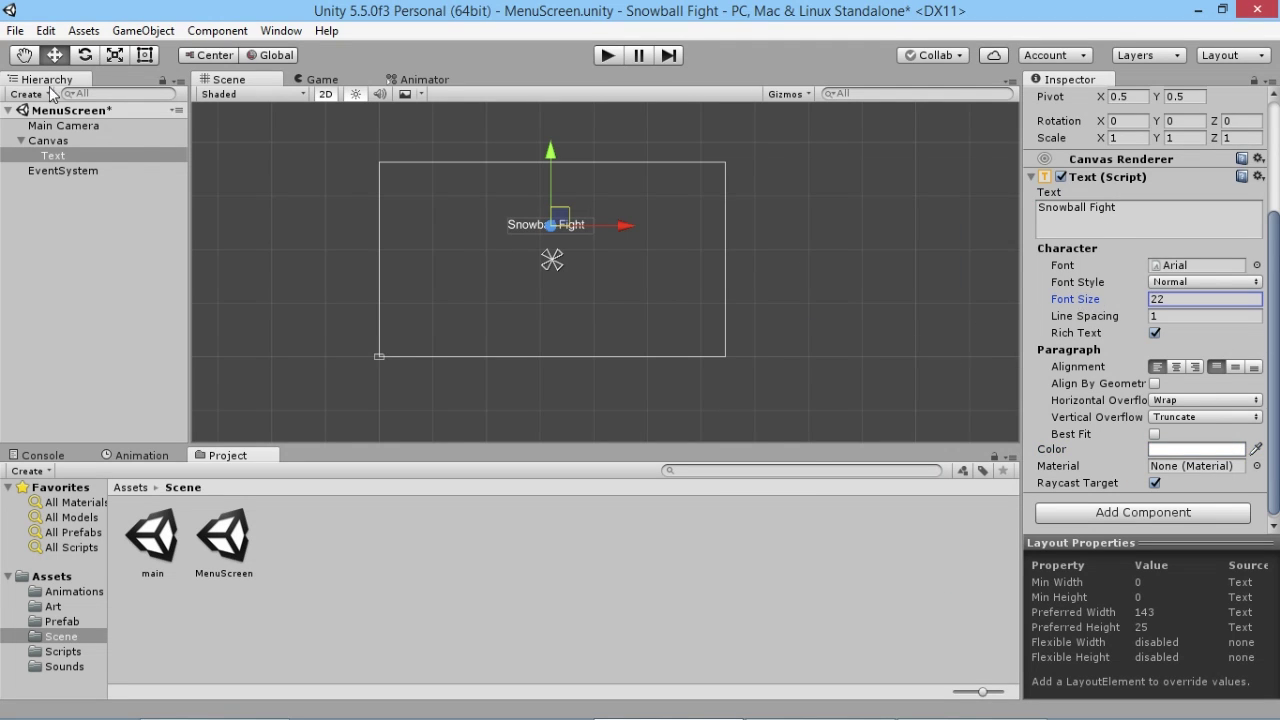
Widen the title's box with the Rect tool, centre-align the text, and enlarge the font further
{"action": "left_click", "coordinate": [144, 55]}
{"action": "left_click_drag", "start_coordinate": [505, 218], "coordinate": [462, 193]}
{"action": "left_click_drag", "start_coordinate": [591, 234], "coordinate": [648, 245]}
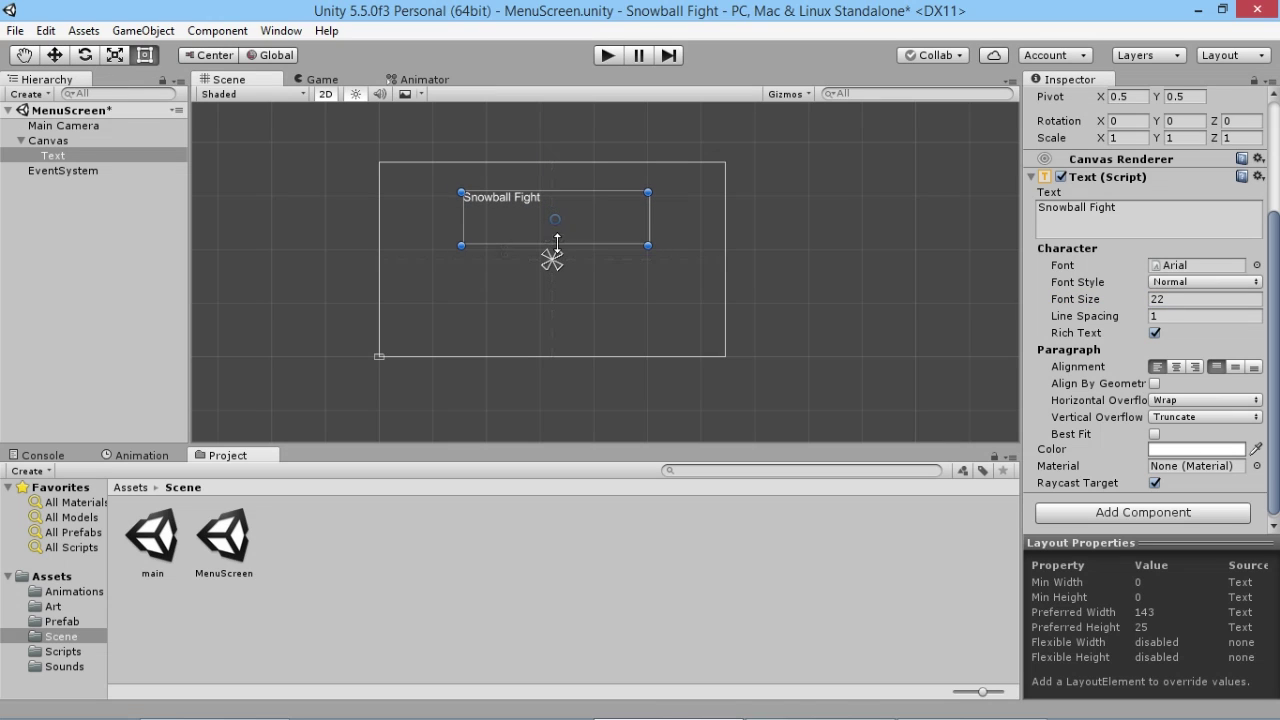
{"action": "left_click", "coordinate": [1178, 366]}
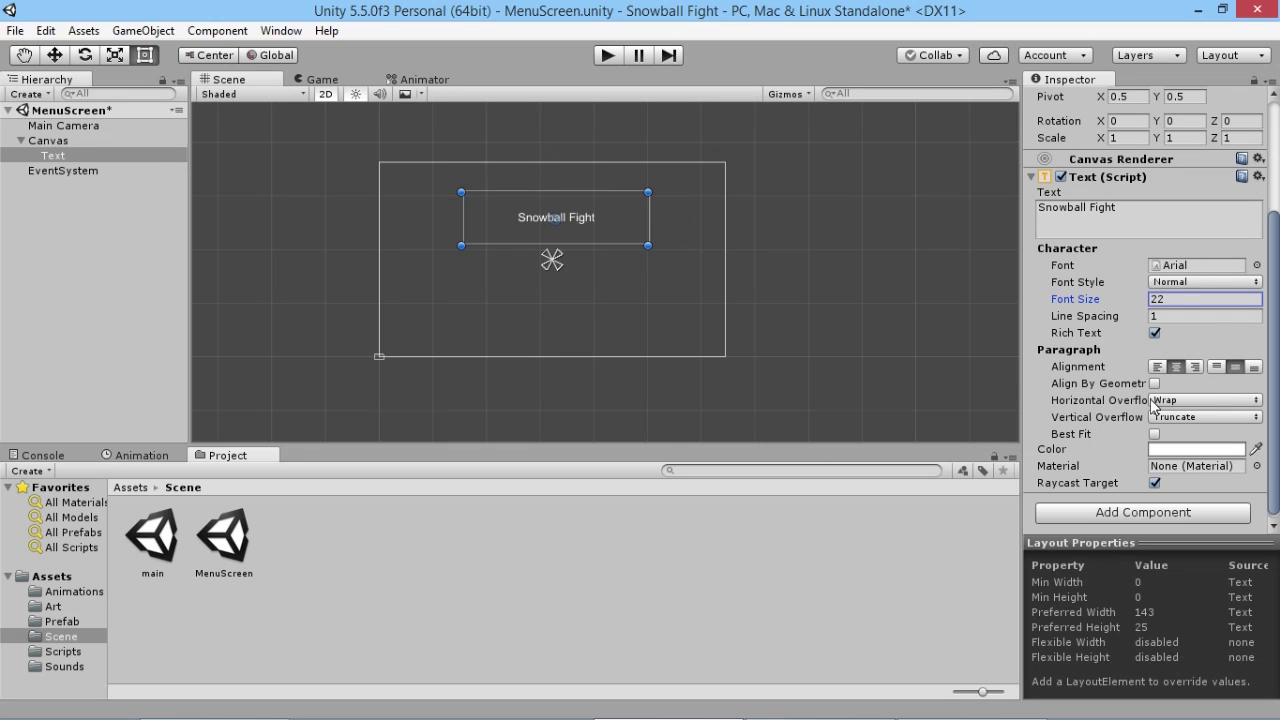
{"action": "left_click_drag", "start_coordinate": [1078, 306], "coordinate": [1108, 307]}
{"action": "scroll", "coordinate": [450, 227], "scroll_direction": "up", "scroll_amount": 2}
{"action": "middle_click_drag", "start_coordinate": [450, 220], "coordinate": [489, 218]}
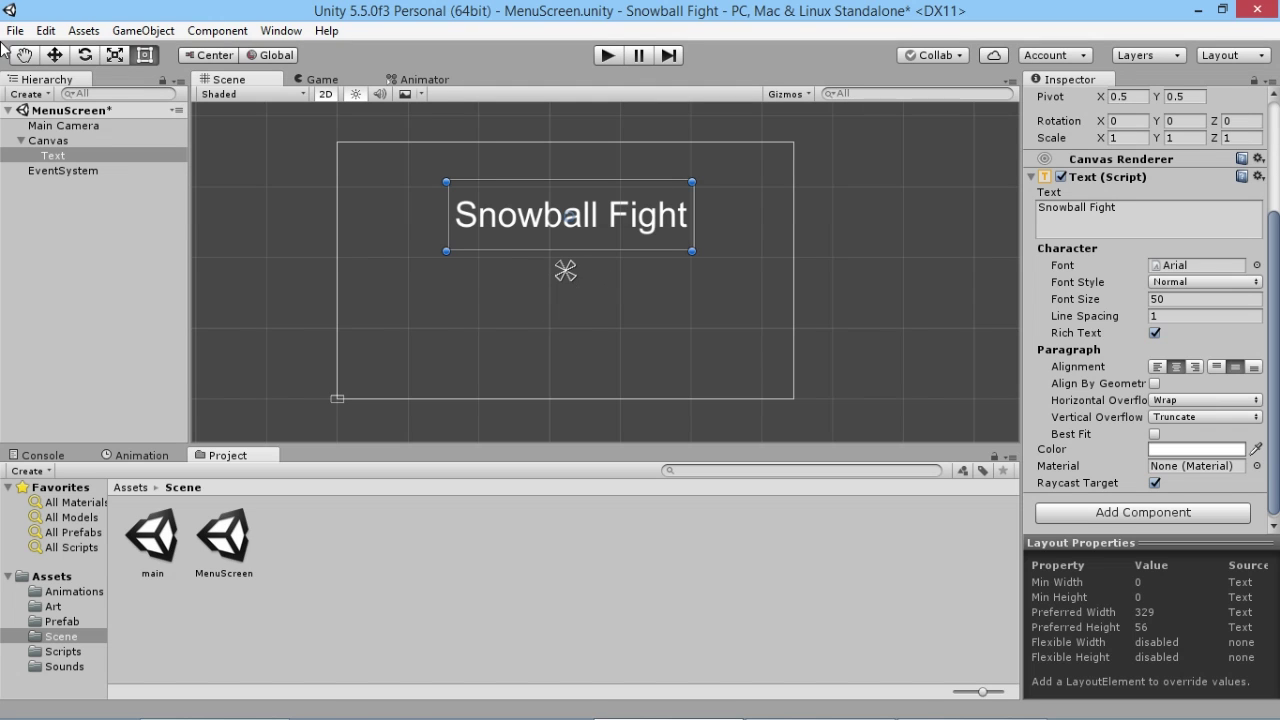
Add a UI Button to the Canvas and centre it horizontally under the title
{"action": "left_click", "coordinate": [52, 141]}
{"action": "left_click", "coordinate": [143, 30]}
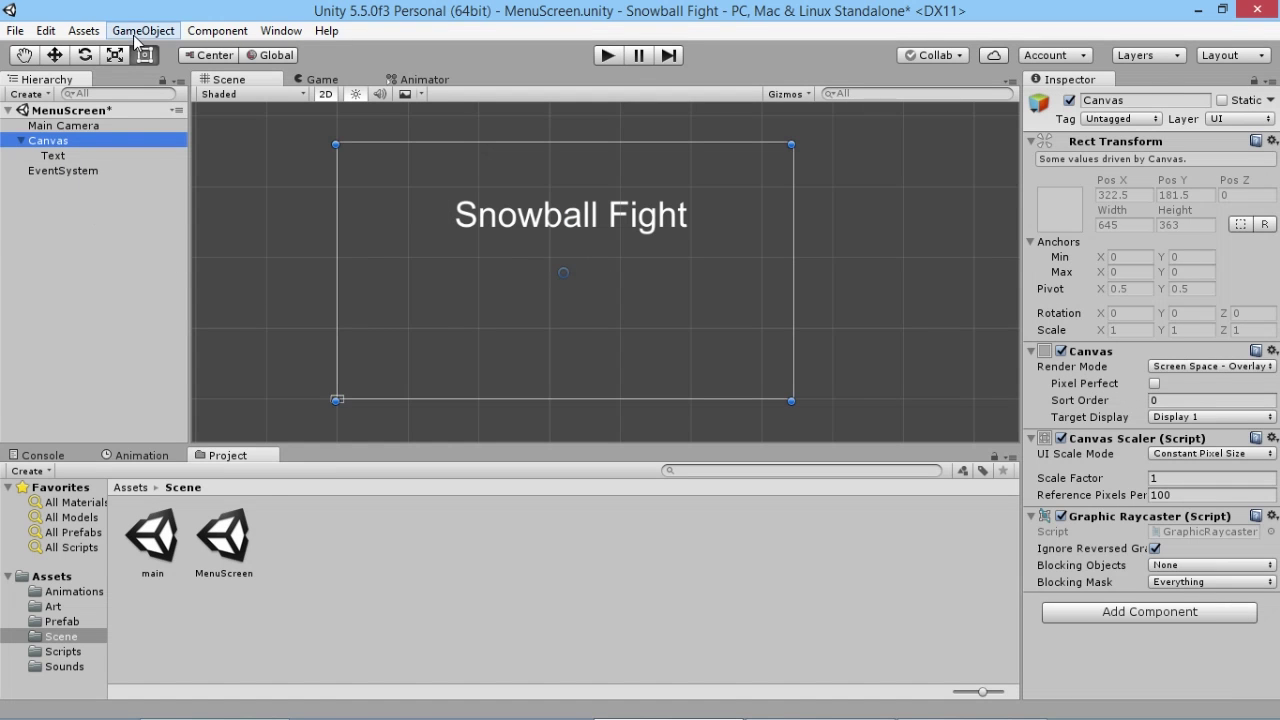
{"action": "mouse_move", "coordinate": [198, 180]}
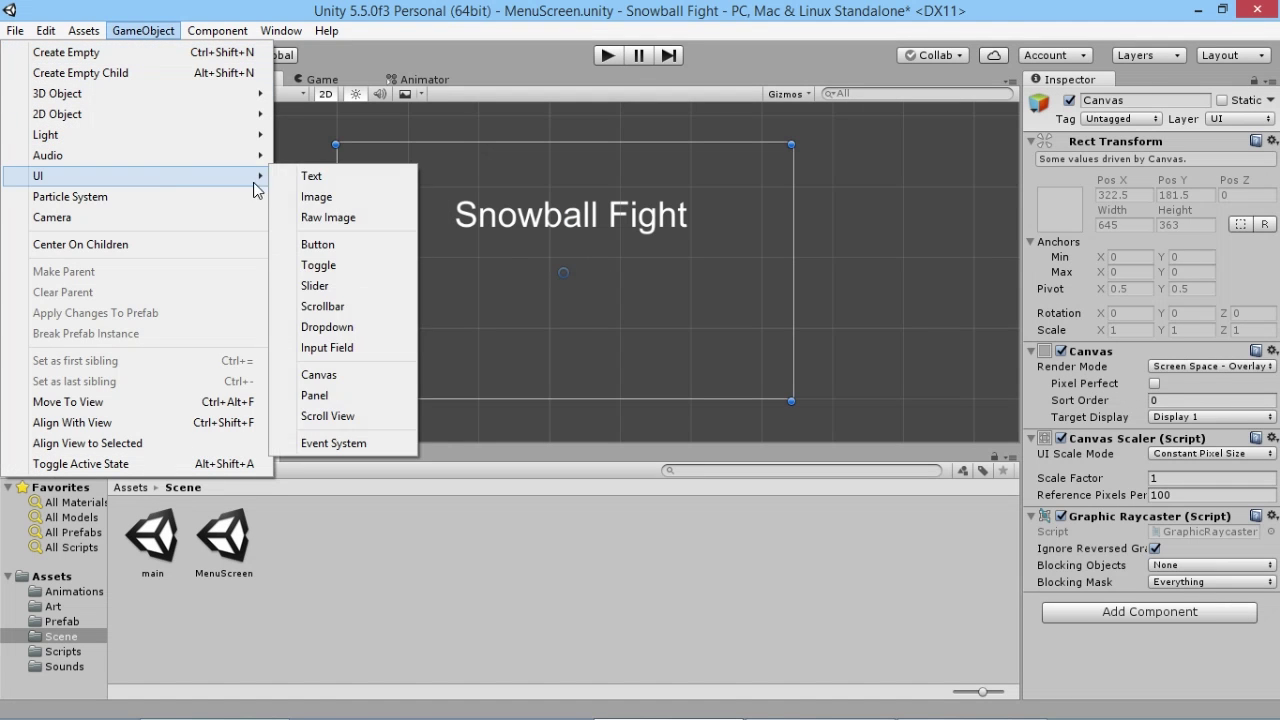
{"action": "left_click", "coordinate": [326, 246]}
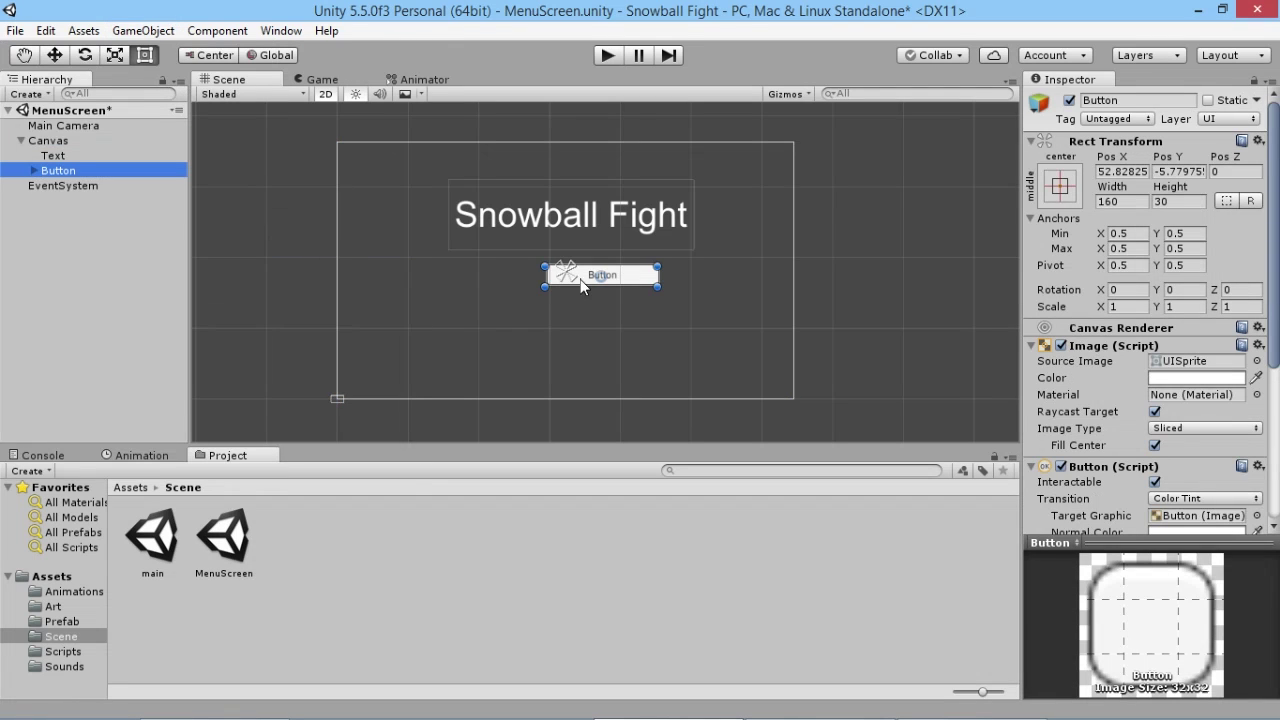
{"action": "mouse_move", "coordinate": [612, 283]}
{"action": "left_mouse_down"}
{"action": "mouse_move", "coordinate": [630, 277]}
{"action": "mouse_move", "coordinate": [575, 293]}
{"action": "mouse_move", "coordinate": [596, 291]}
{"action": "left_mouse_up"}
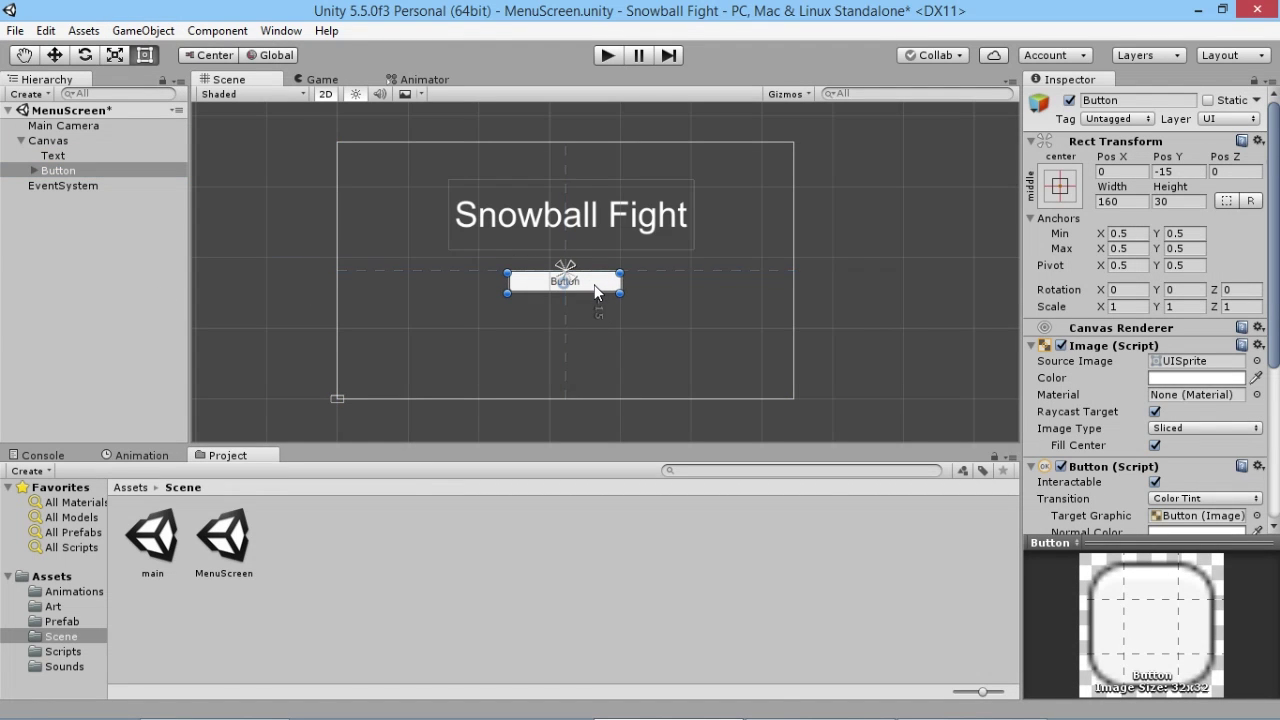
Change the button's label text to 'Start Game'
{"action": "left_click", "coordinate": [34, 171]}
{"action": "left_click", "coordinate": [60, 186]}
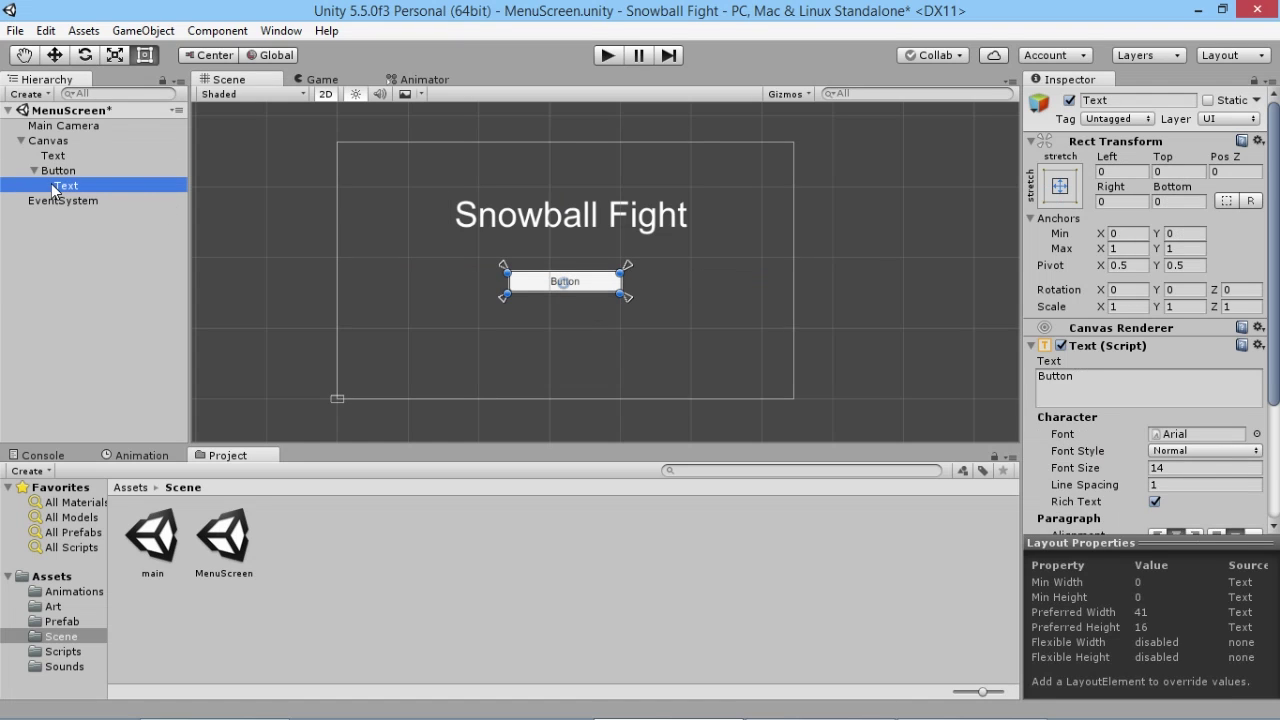
{"action": "left_click", "coordinate": [1075, 377]}
{"action": "type", "text": "Star"}
{"action": "key", "text": "BackSpace"}
{"action": "key", "text": "BackSpace"}
{"action": "key", "text": "BackSpace"}
{"action": "key", "text": "BackSpace"}
{"action": "type", "text": "Start Game"}
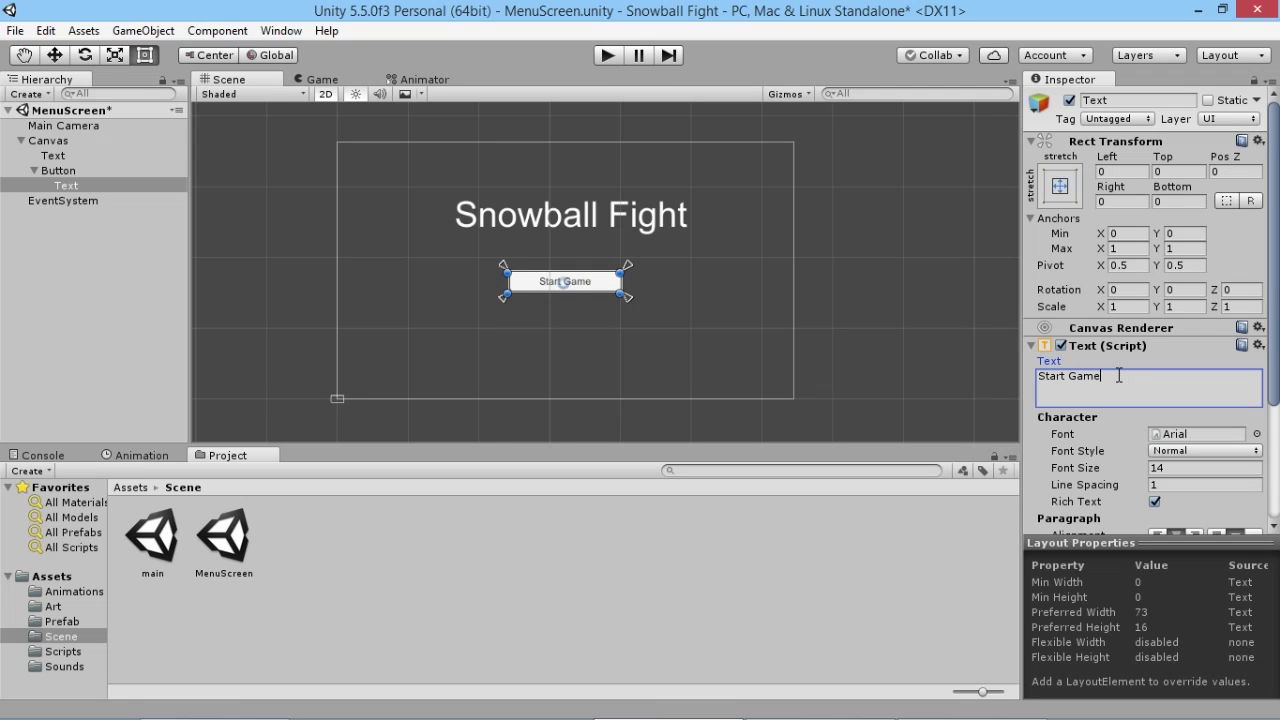
Duplicate the Start Game button, move the copy below it, and label it 'Quit Game'
{"action": "left_click", "coordinate": [55, 54]}
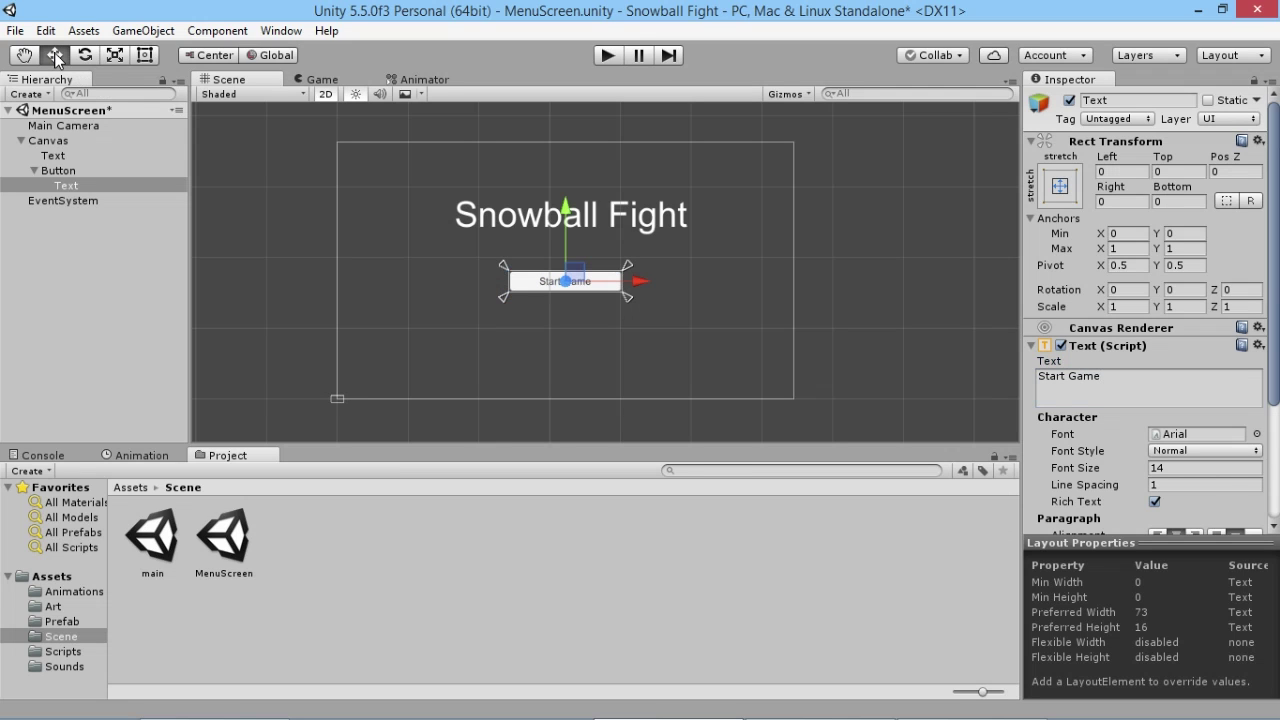
{"action": "left_click", "coordinate": [78, 172]}
{"action": "key", "text": "ctrl+d"}
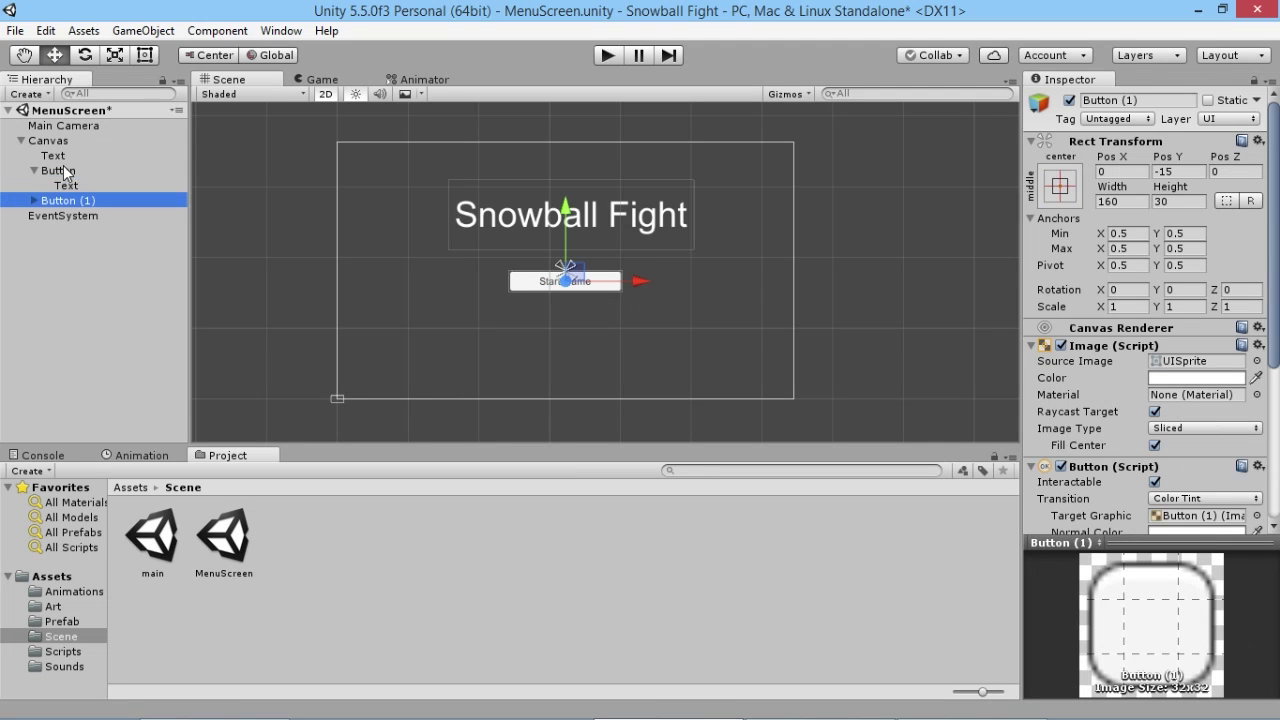
{"action": "left_click_drag", "start_coordinate": [566, 212], "coordinate": [566, 242]}
{"action": "left_click", "coordinate": [34, 200]}
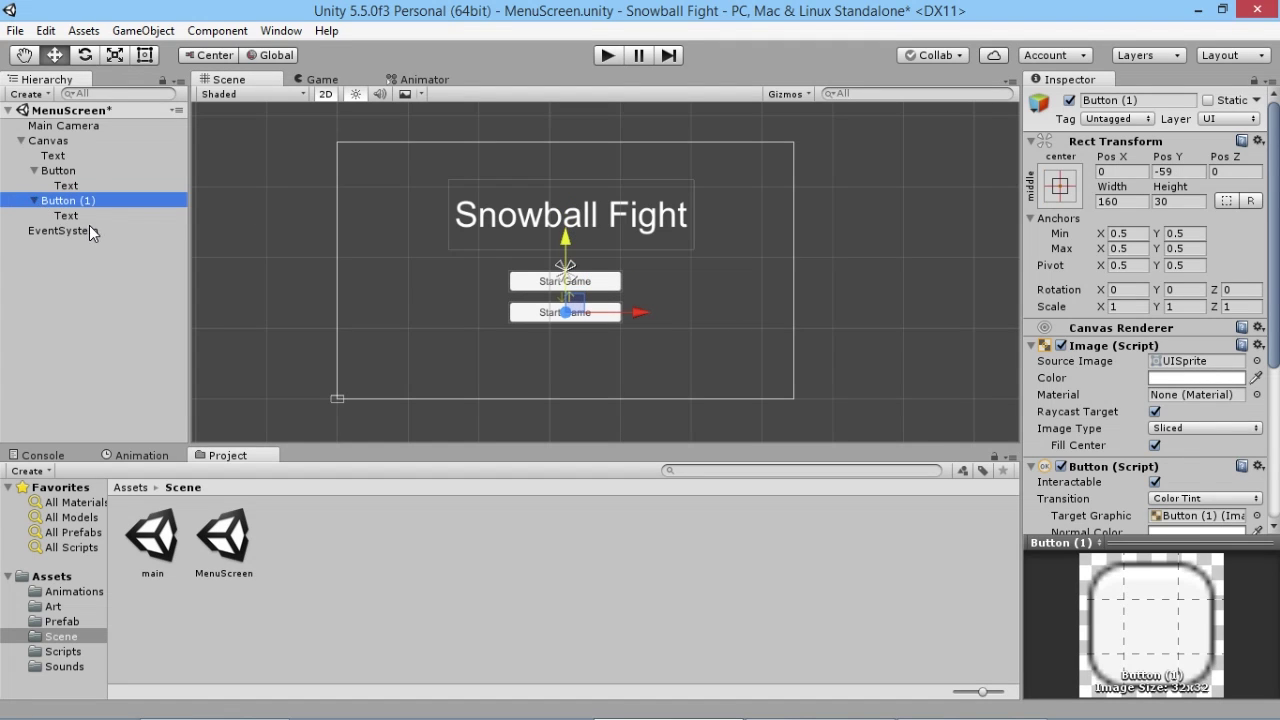
{"action": "left_click", "coordinate": [78, 216]}
{"action": "left_click", "coordinate": [1121, 386]}
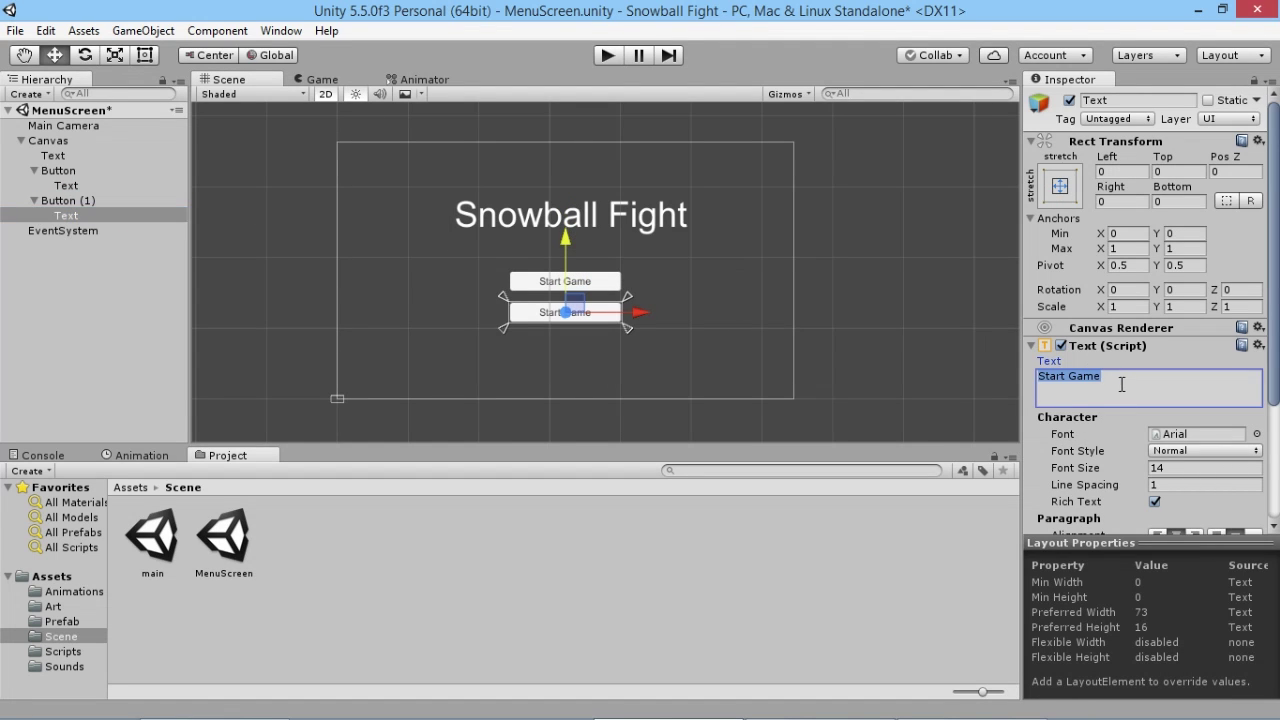
{"action": "type", "text": "QuitG"}
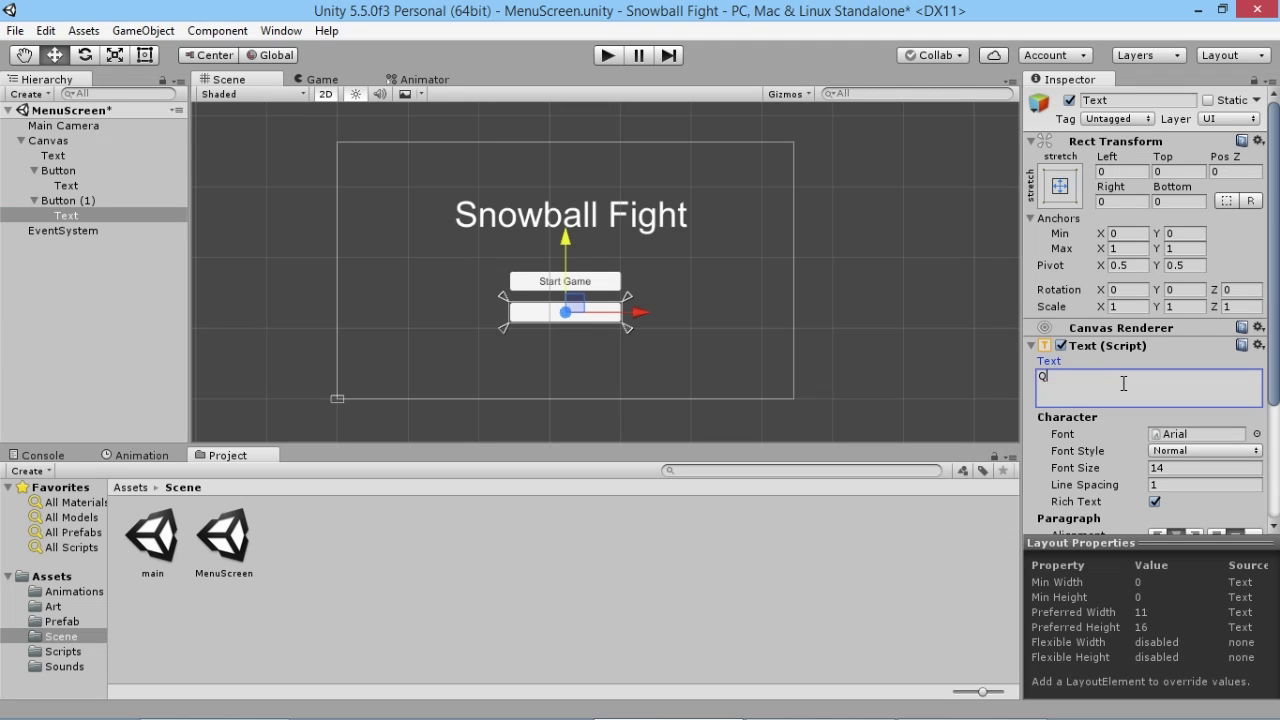
{"action": "key", "text": "BackSpace"}
{"action": "type", "text": "Game"}
In the Scripts folder, create a New Folder by mistake and delete it
{"action": "left_click", "coordinate": [66, 667]}
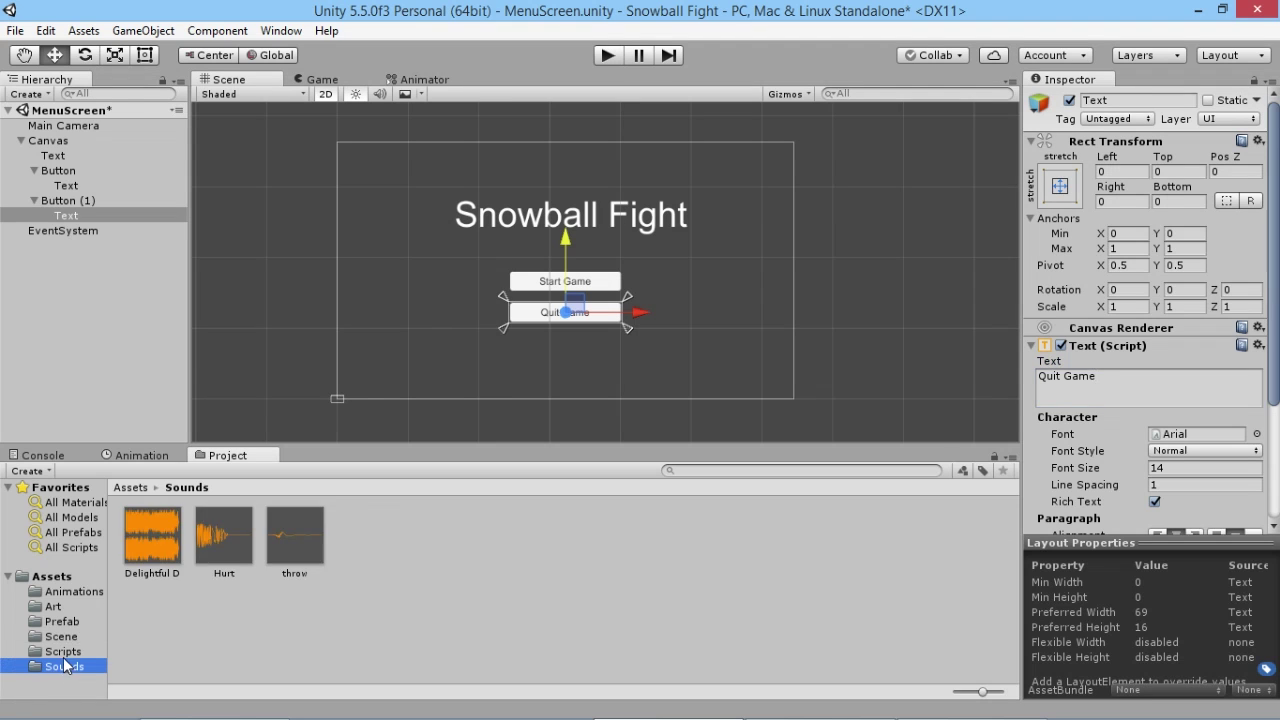
{"action": "left_click", "coordinate": [31, 649]}
{"action": "right_click", "coordinate": [446, 534]}
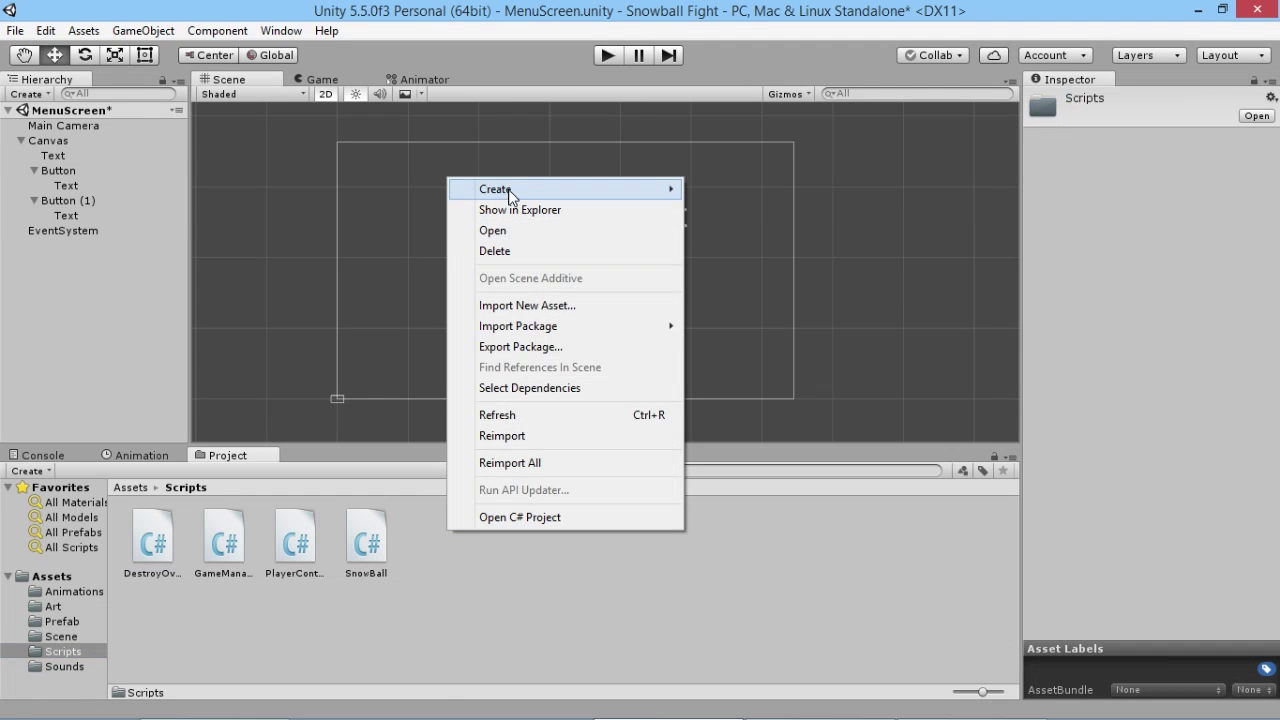
{"action": "mouse_move", "coordinate": [515, 189]}
{"action": "left_click", "coordinate": [321, 187]}
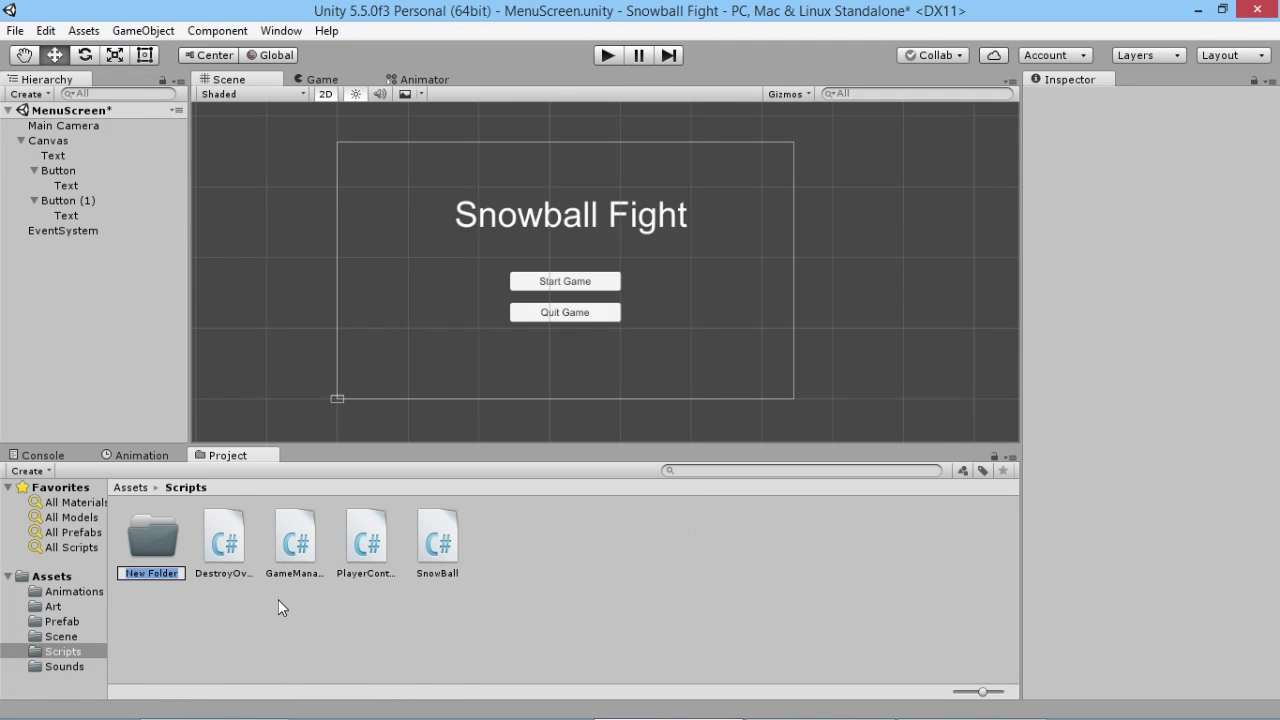
{"action": "left_click", "coordinate": [172, 580]}
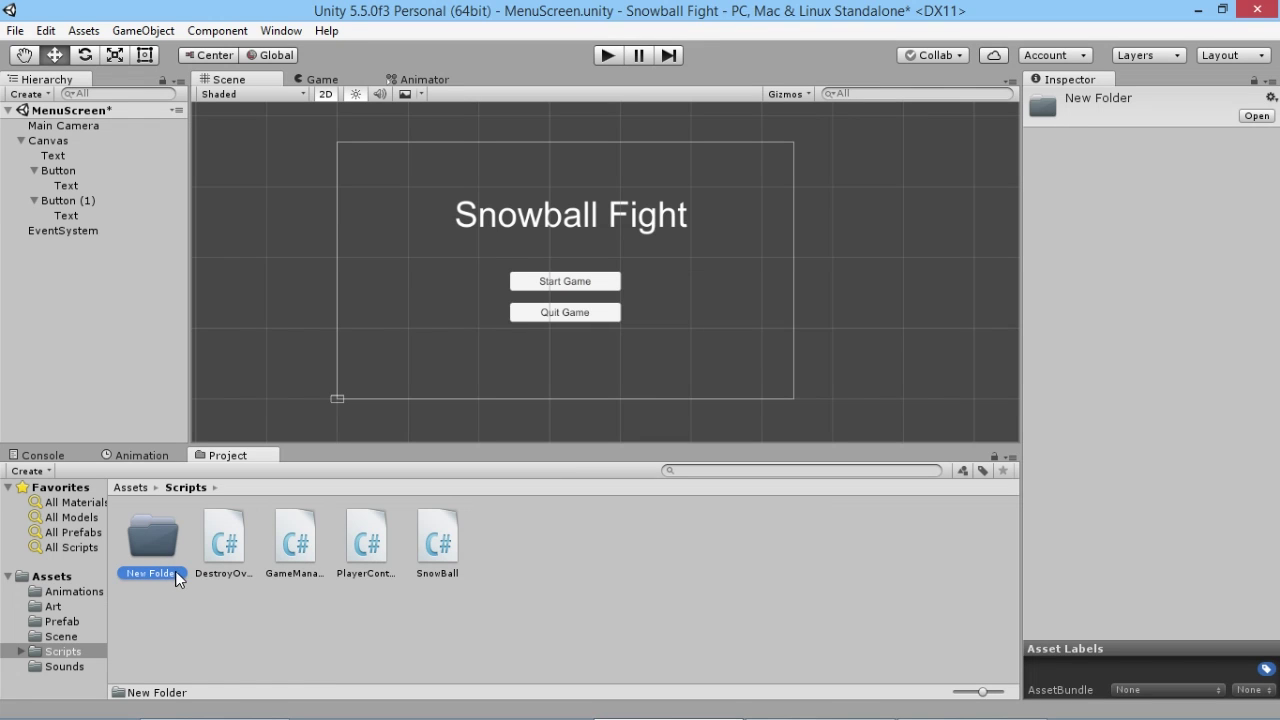
{"action": "key", "text": "Delete"}
{"action": "left_click", "coordinate": [686, 412]}
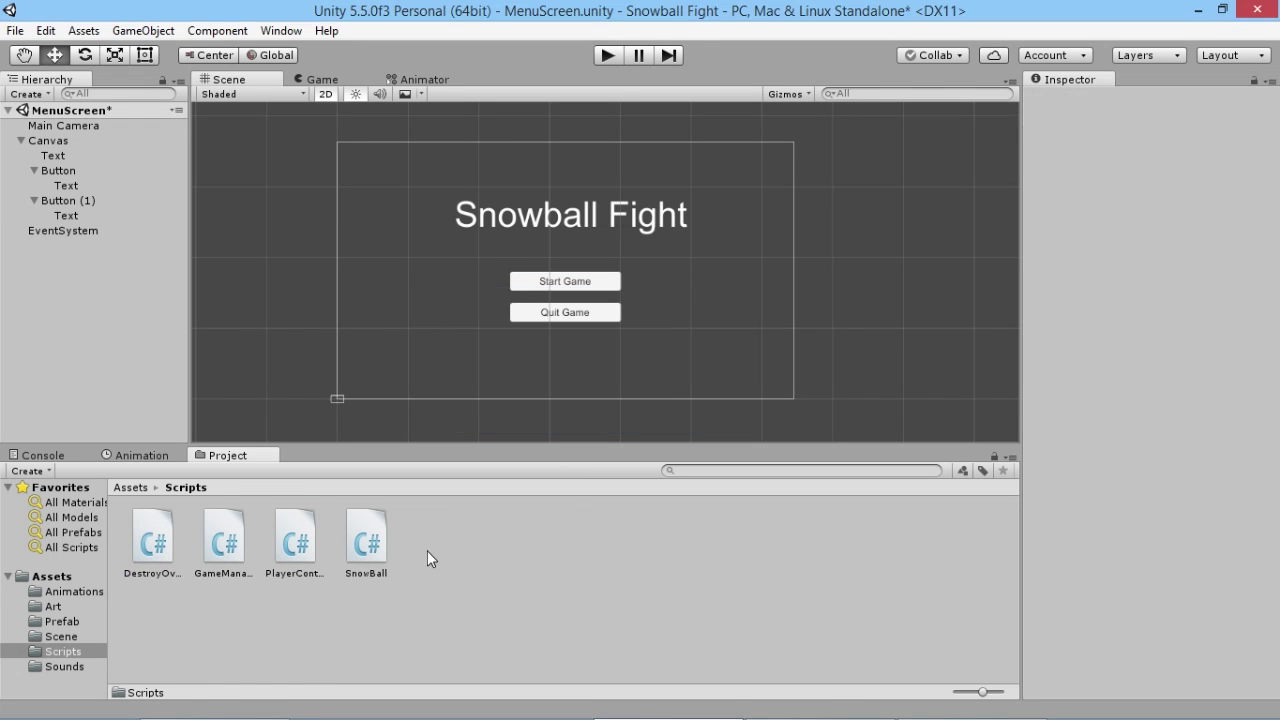
Create a new C# script in Scripts named 'Menu'
{"action": "right_click", "coordinate": [427, 551]}
{"action": "mouse_move", "coordinate": [520, 209]}
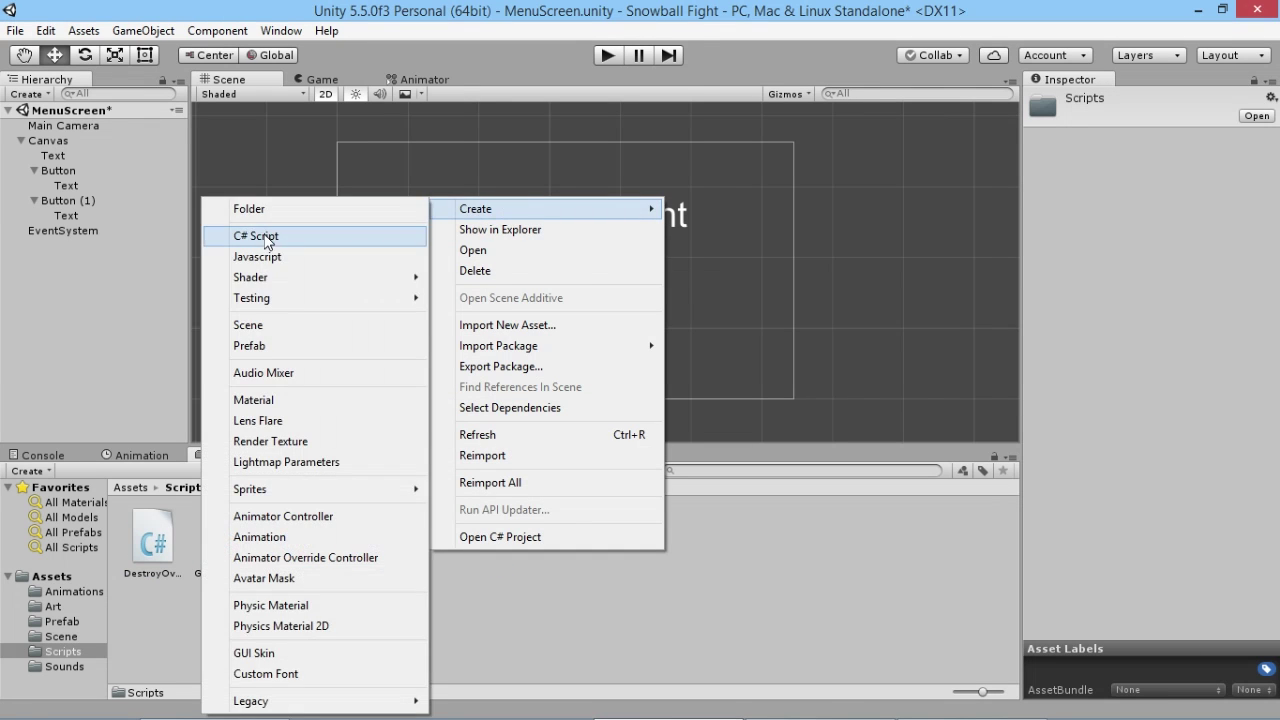
{"action": "left_click", "coordinate": [266, 237]}
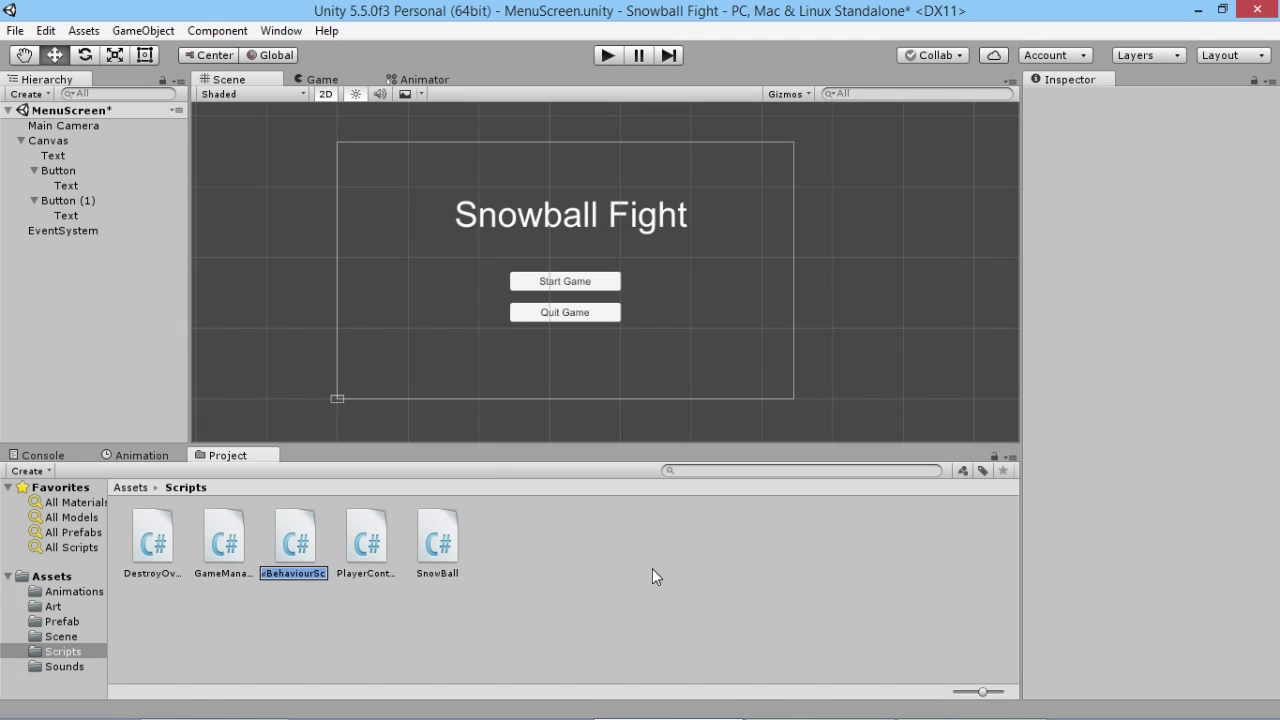
{"action": "type", "text": "Menu"}
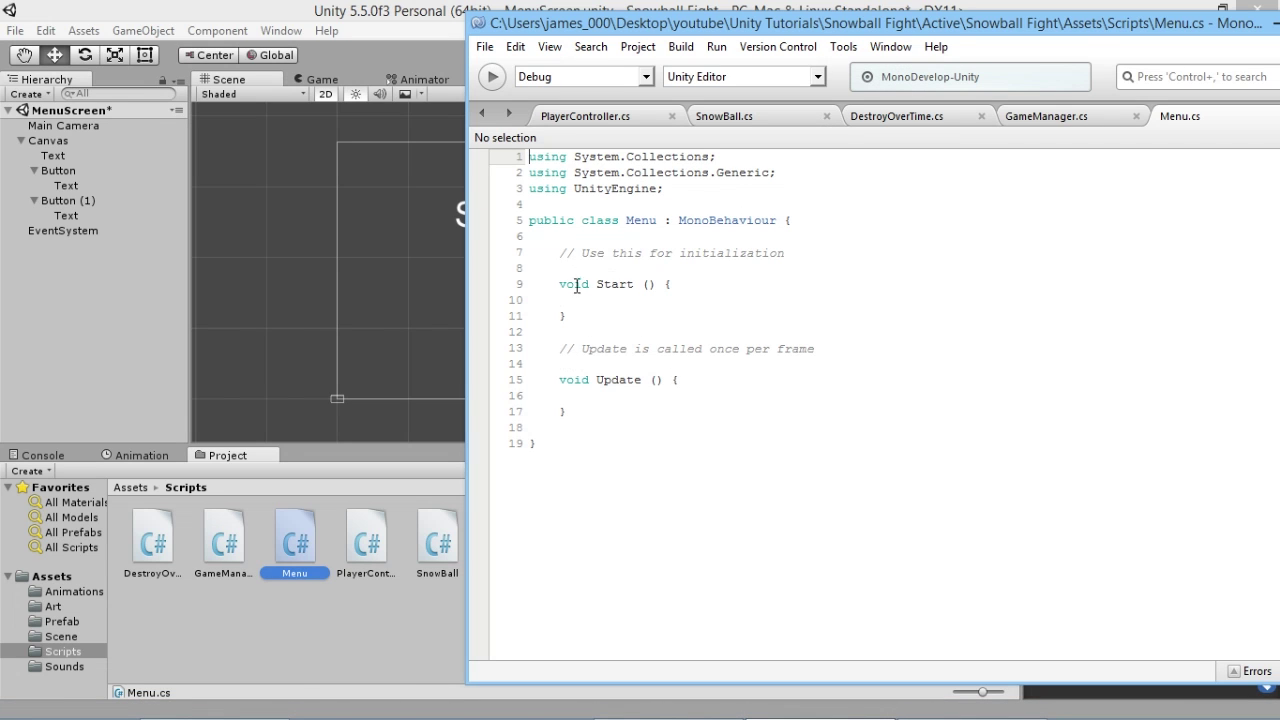
Delete the default Start and Update methods and add a public void StartGame() method
{"action": "left_click_drag", "start_coordinate": [568, 411], "coordinate": [562, 257]}
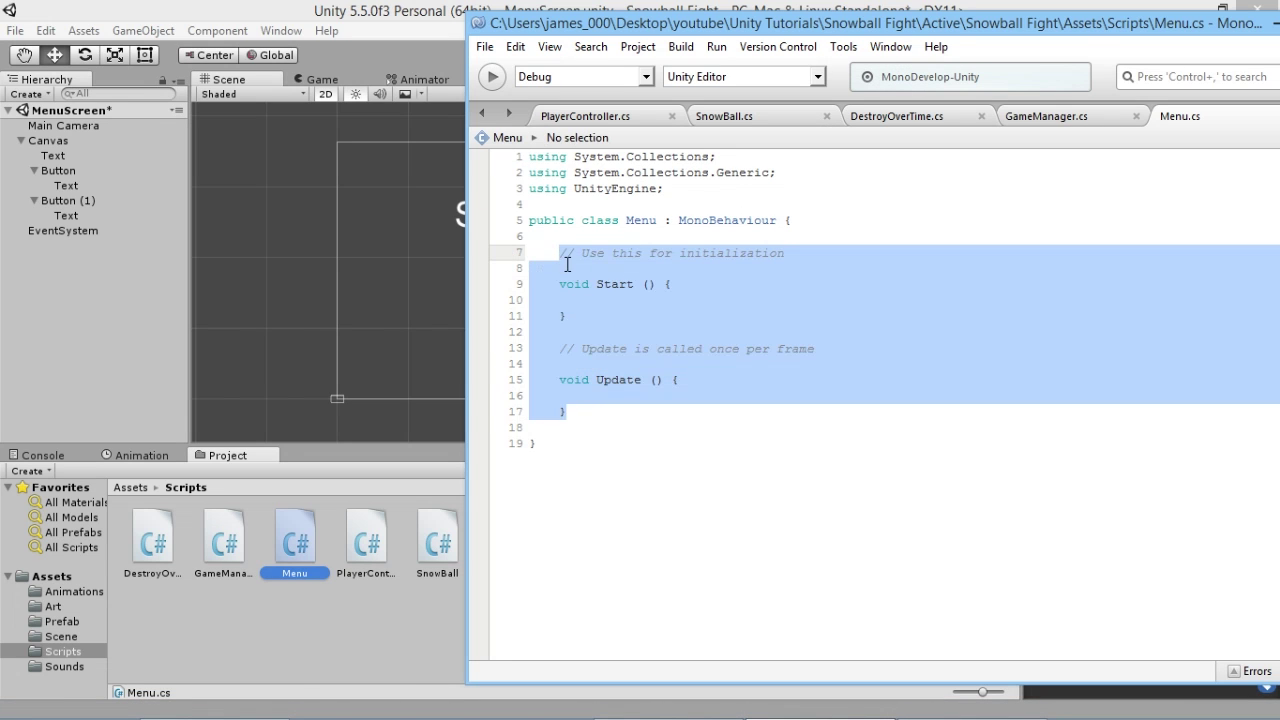
{"action": "key", "text": "BackSpace"}
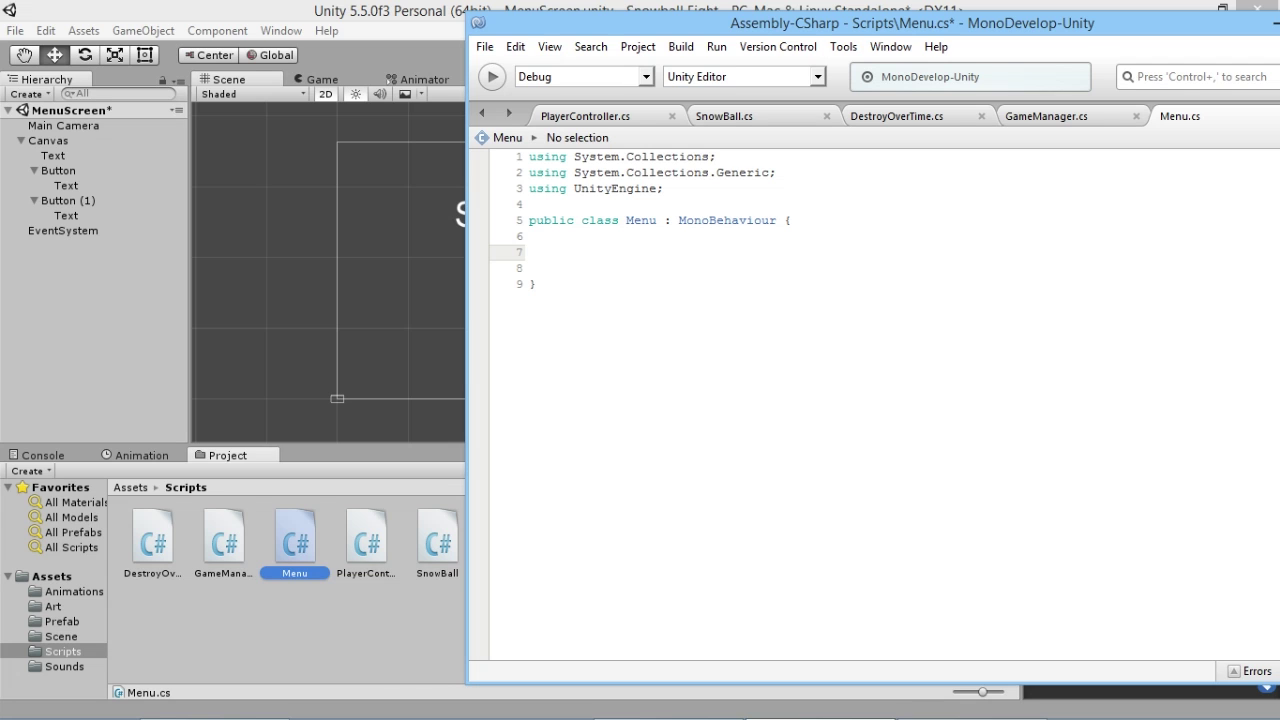
{"action": "type", "text": "public void StartGAme()"}
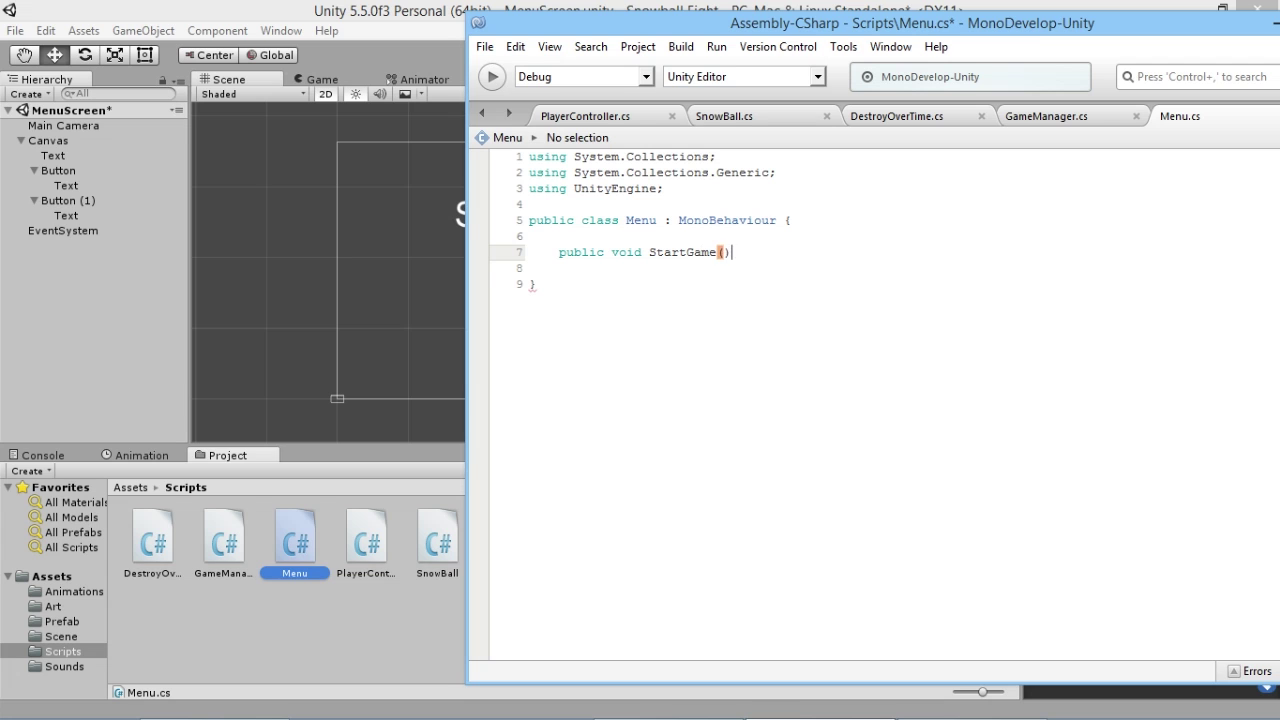
{"action": "key", "text": "Return"}
{"action": "type", "text": "{"}
{"action": "key", "text": "Return"}
{"action": "key", "text": "Down"}
{"action": "key", "text": "Down"}
{"action": "key", "text": "Return"}
Add an empty public void QuitGame() method with braces below StartGame
{"action": "type", "text": "blic"}
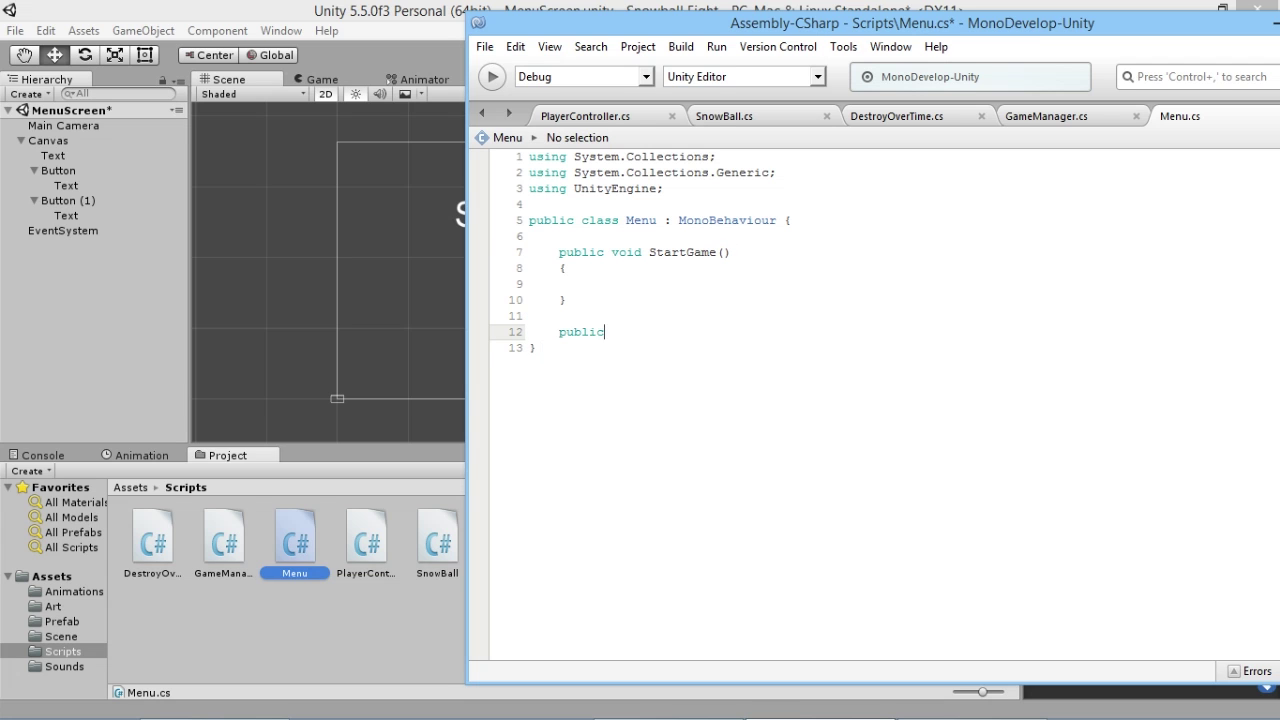
{"action": "type", "text": " void QuitGAme"}
{"action": "key", "text": "BackSpace"}
{"action": "key", "text": "BackSpace"}
{"action": "key", "text": "BackSpace"}
{"action": "type", "text": "ame()"}
{"action": "key", "text": "Return"}
{"action": "type", "text": "{"}
{"action": "key", "text": "Return"}
{"action": "key", "text": "Return"}
{"action": "type", "text": "}"}
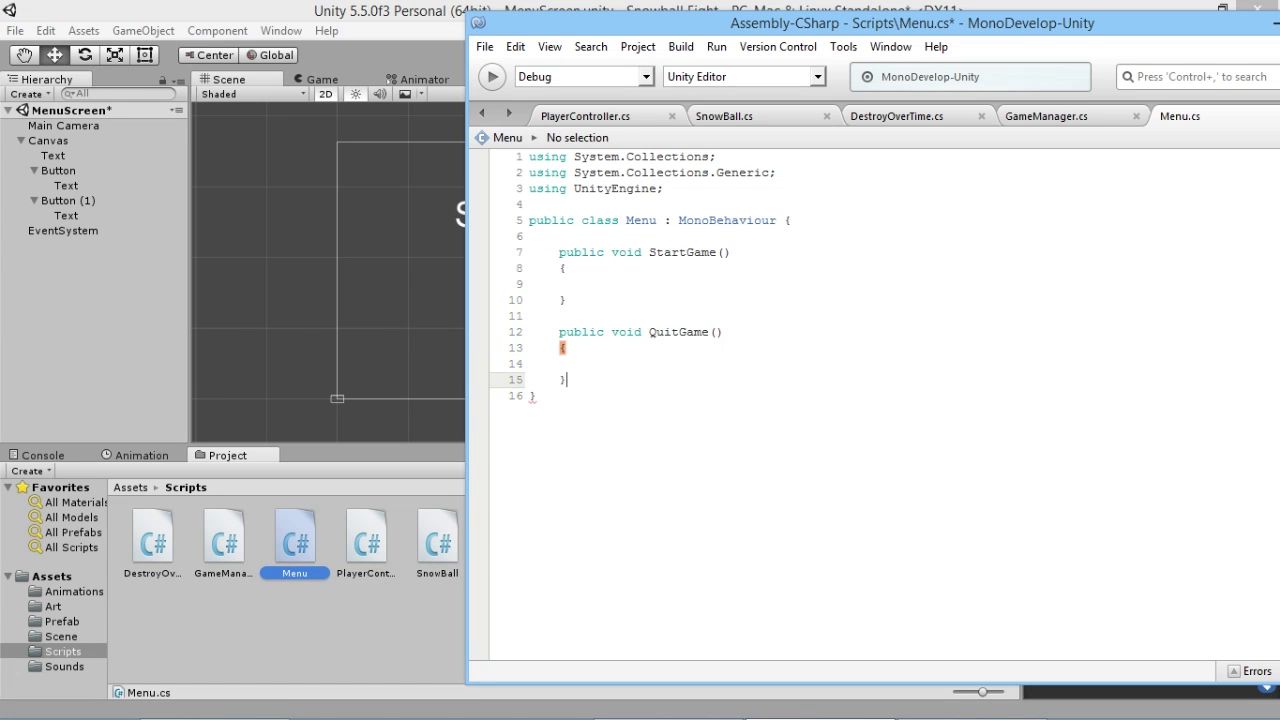
{"action": "left_click", "coordinate": [589, 363]}
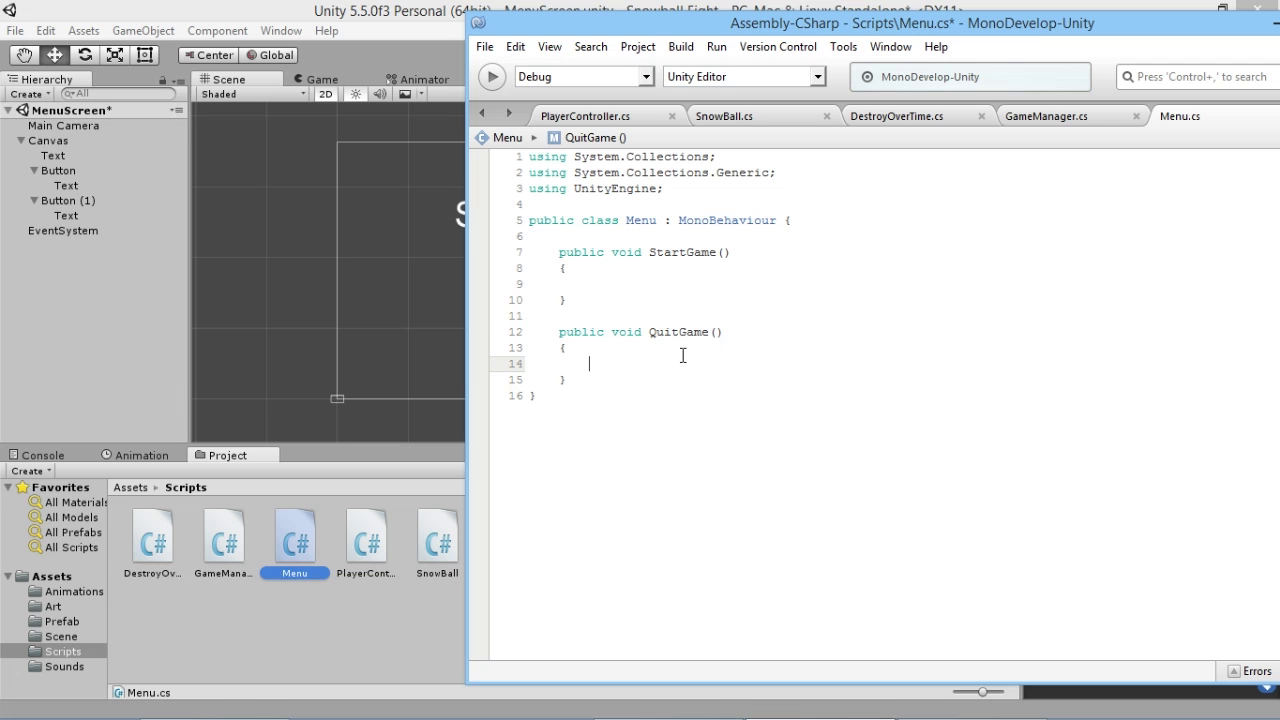
Make QuitGame call Application.Quit(), then glance at Unity and return to the script
{"action": "type", "text": "Appl"}
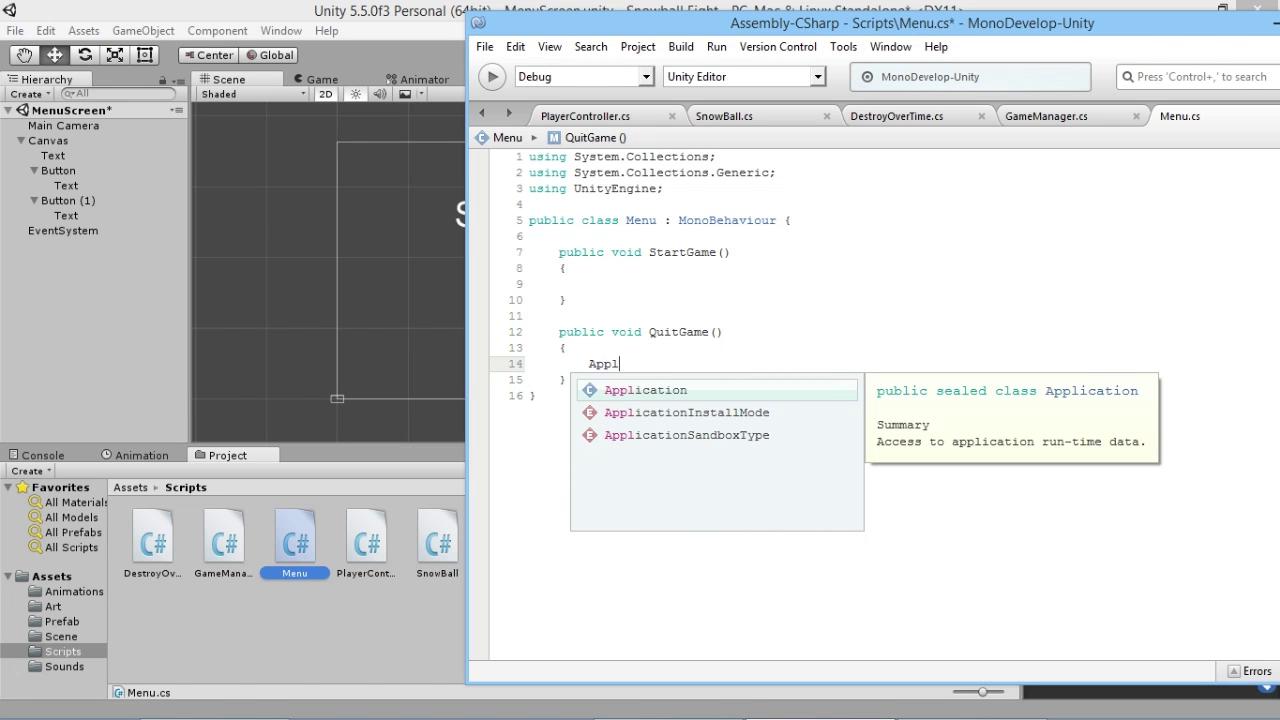
{"action": "key", "text": "Return"}
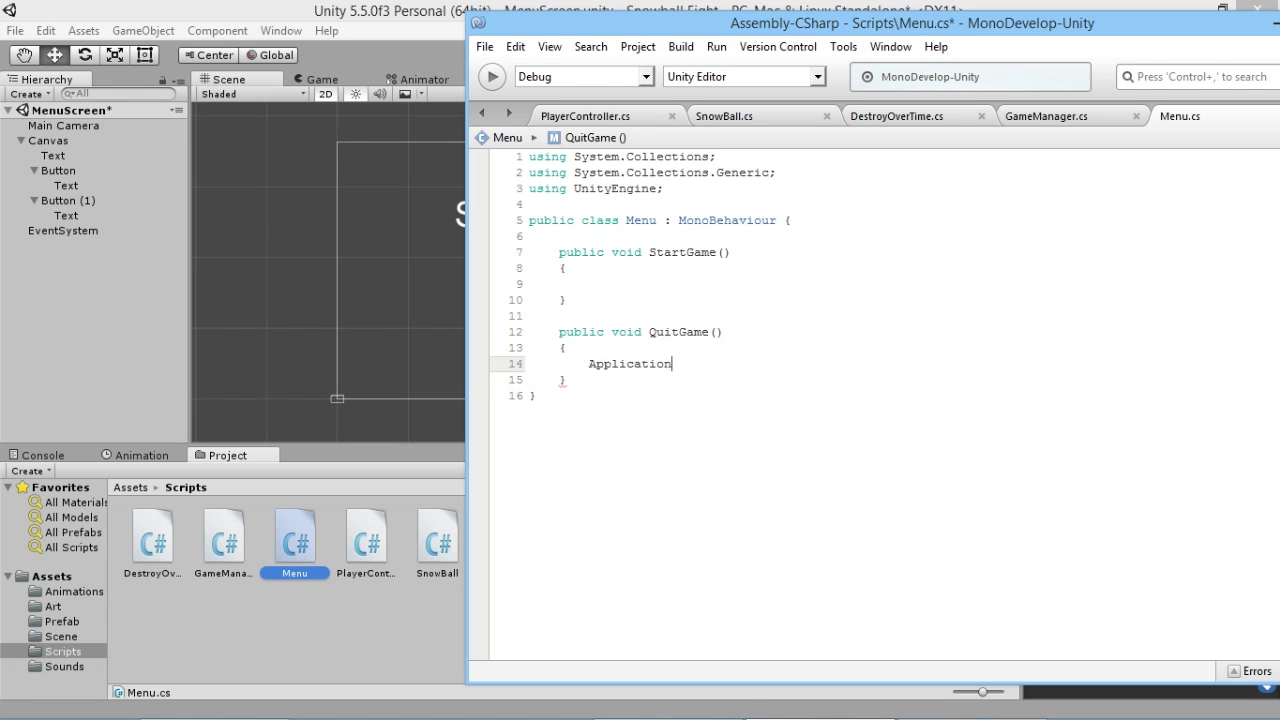
{"action": "type", "text": ".Quit();"}
{"action": "left_click", "coordinate": [681, 284]}
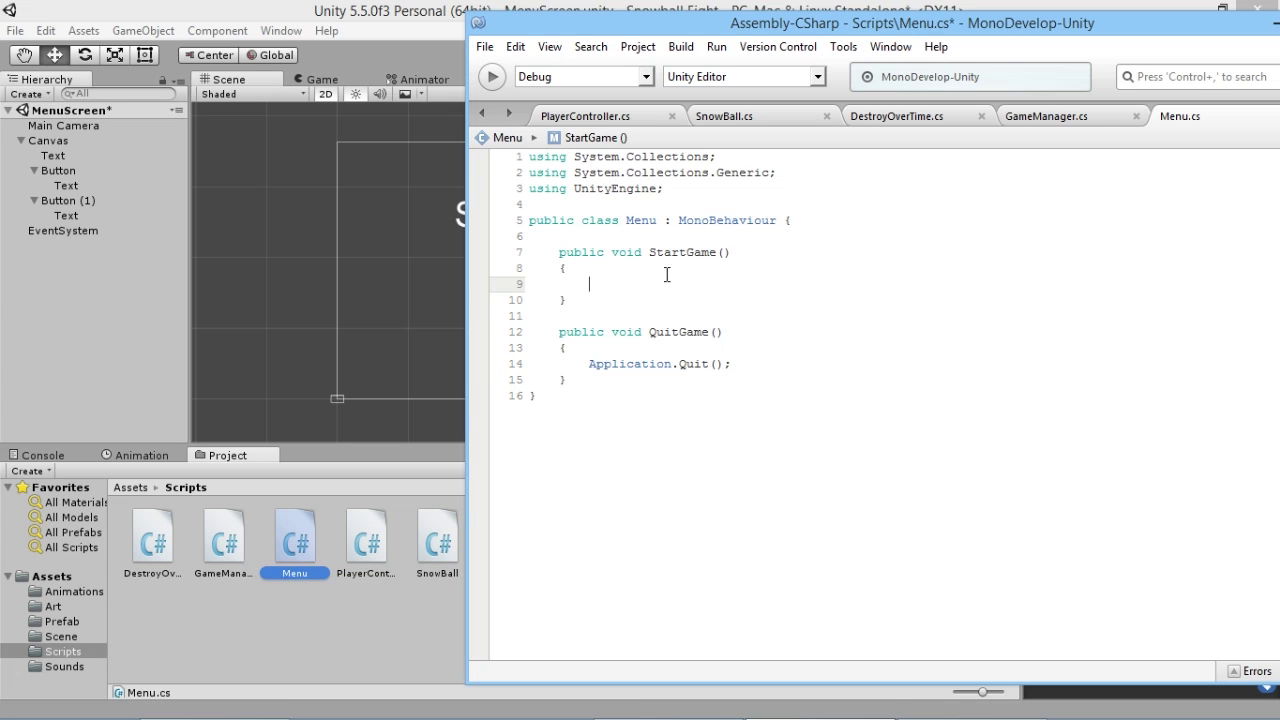
{"action": "left_click", "coordinate": [60, 632]}
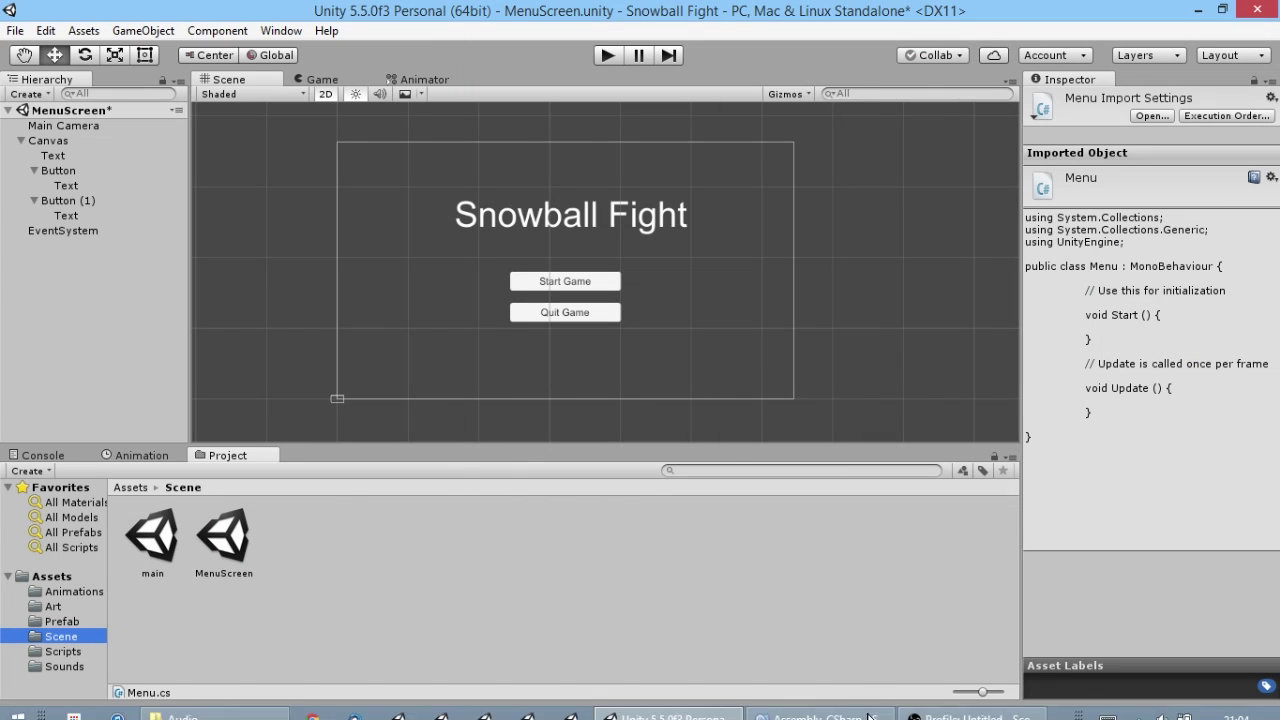
{"action": "left_click", "coordinate": [820, 706]}
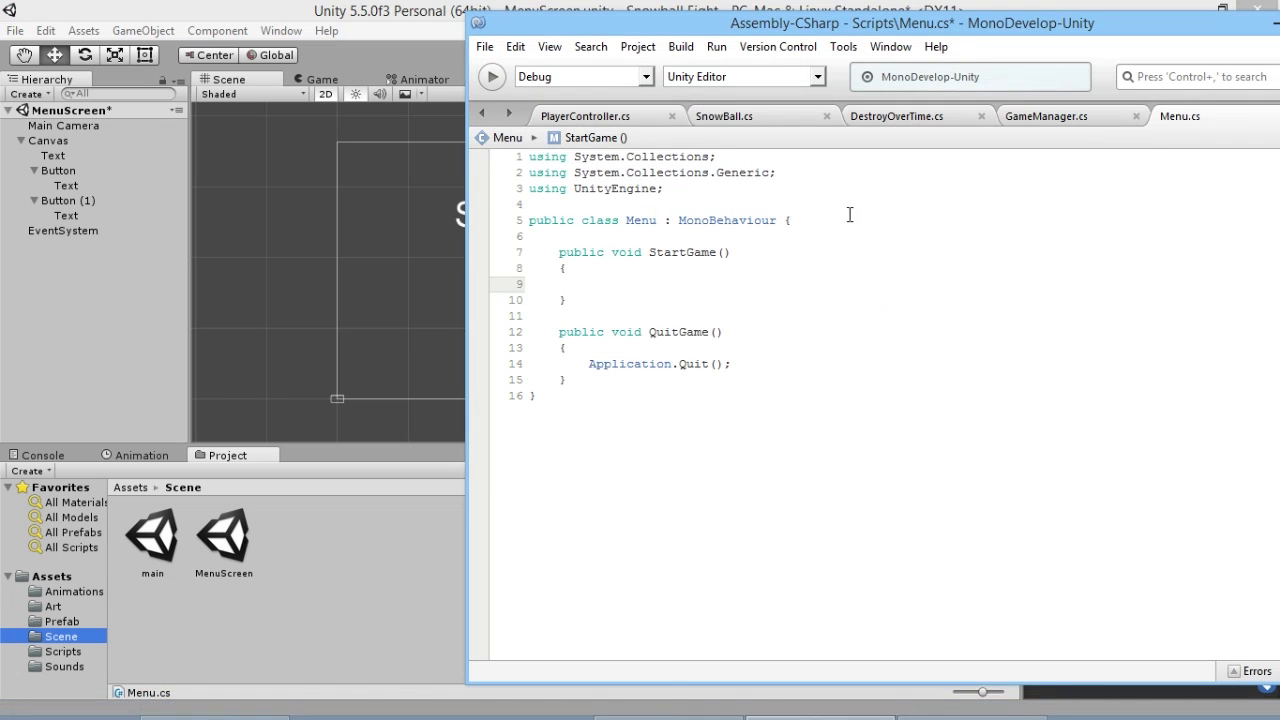